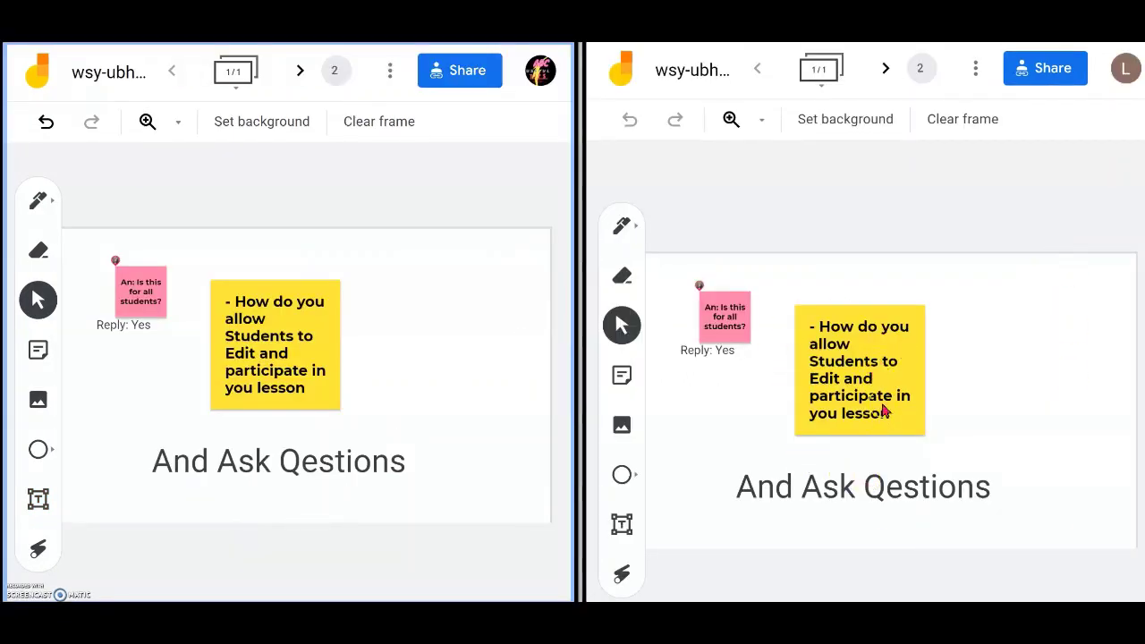
Step: Move the yellow sticky note slightly right and the pink question note down to the left on the shared Jam
left_click(869, 392)
left_click_drag(869, 392, 919, 392)
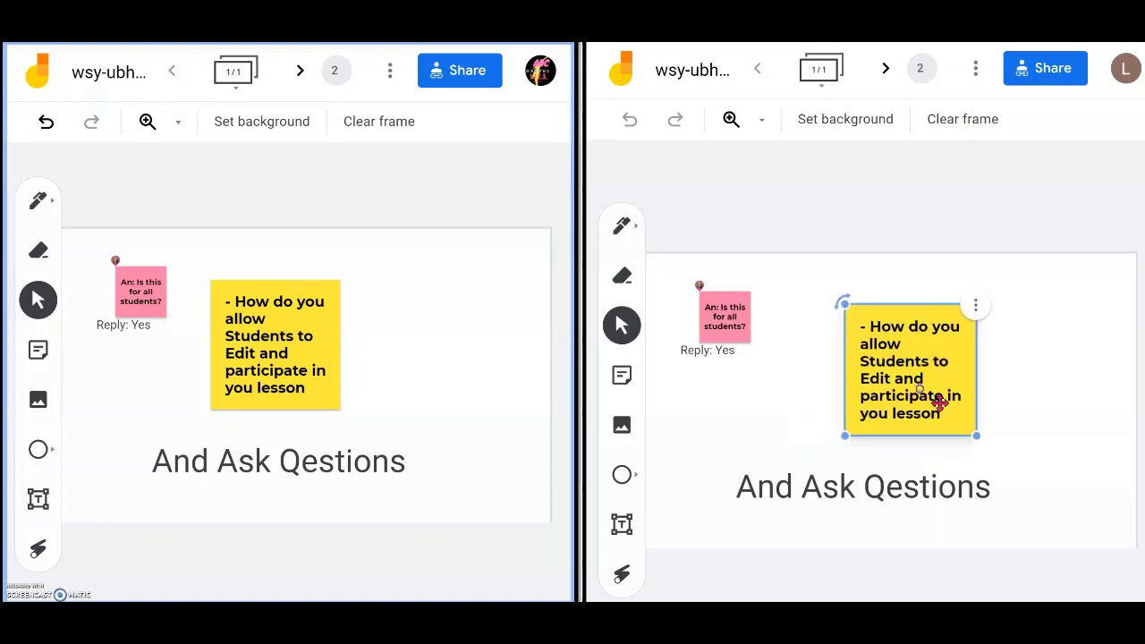
left_click(1094, 417)
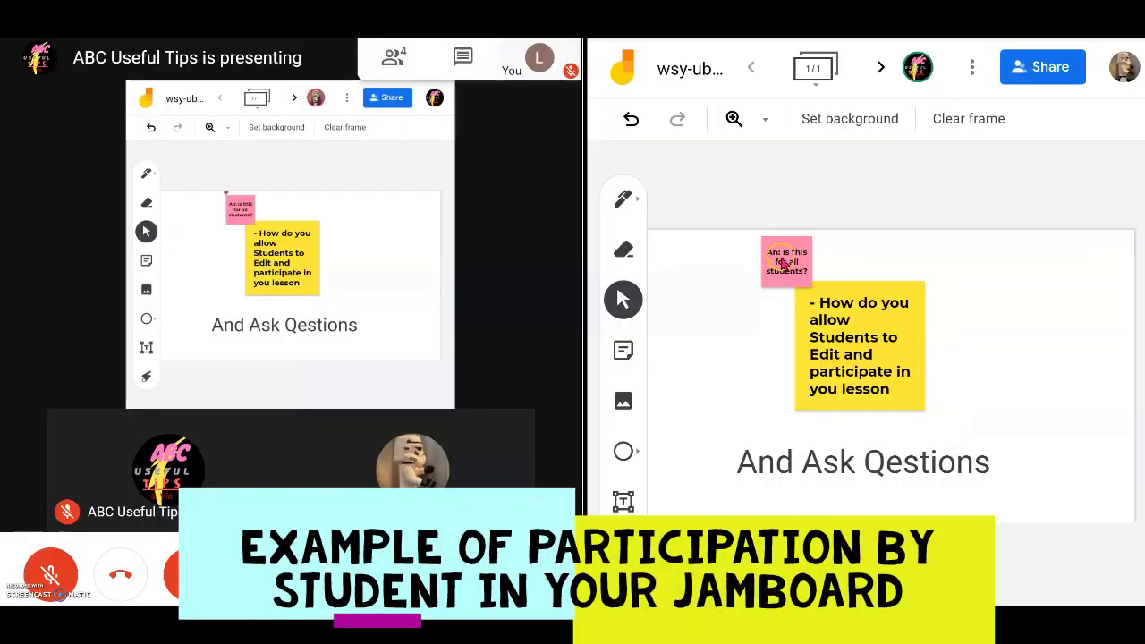
left_click_drag(782, 261, 722, 292)
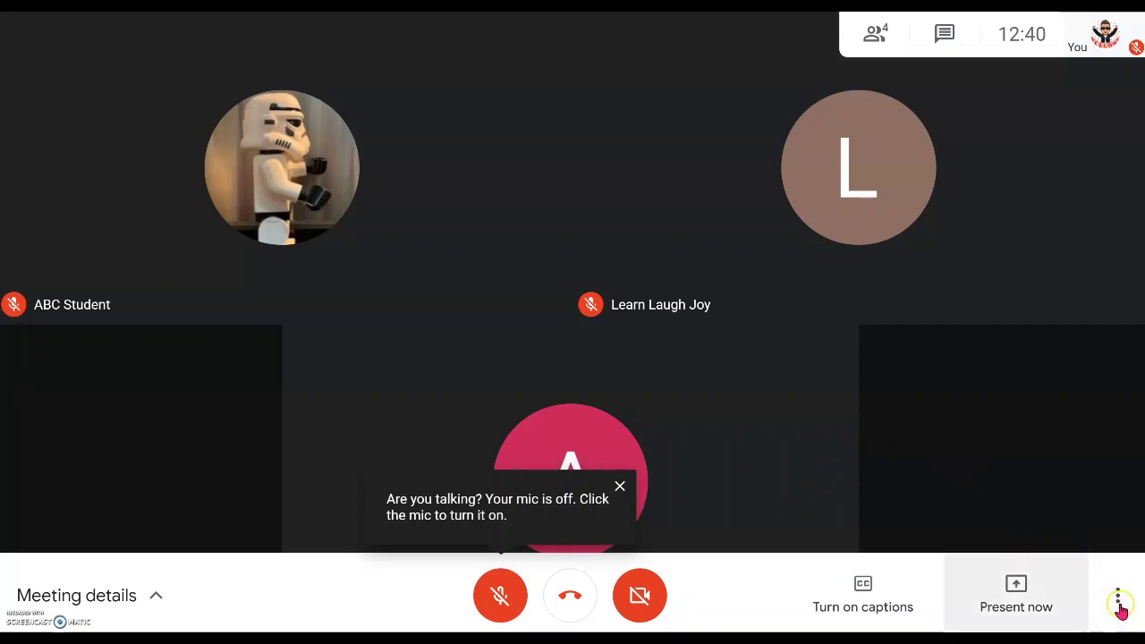
Step: In Google Meet, start a new whiteboard that is shared with everyone in the meeting
left_click(1118, 598)
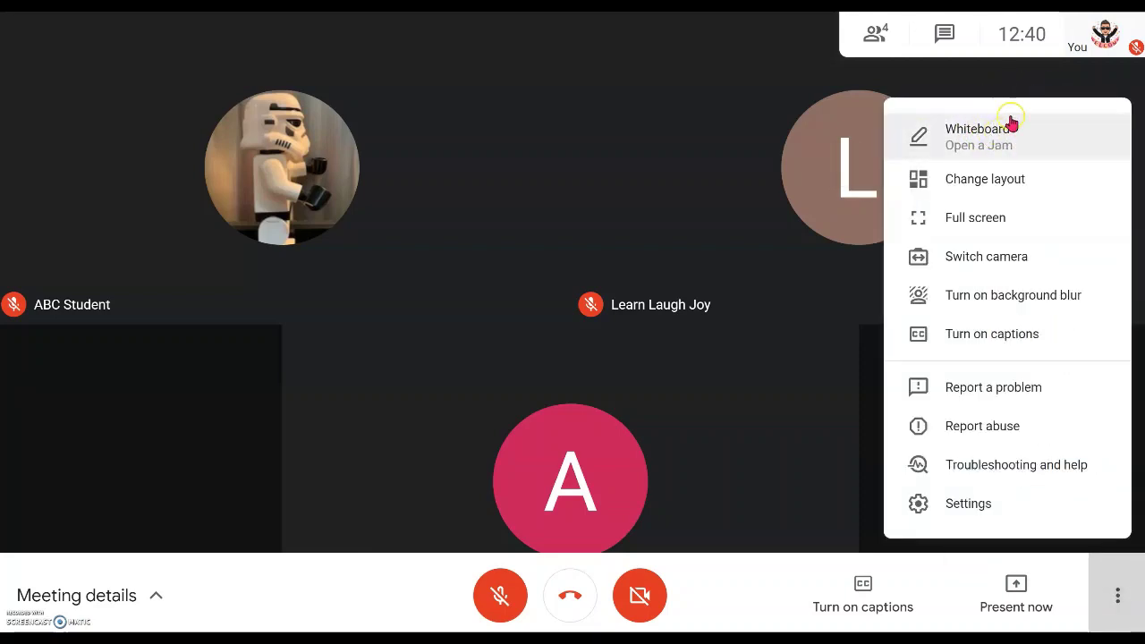
left_click(1008, 130)
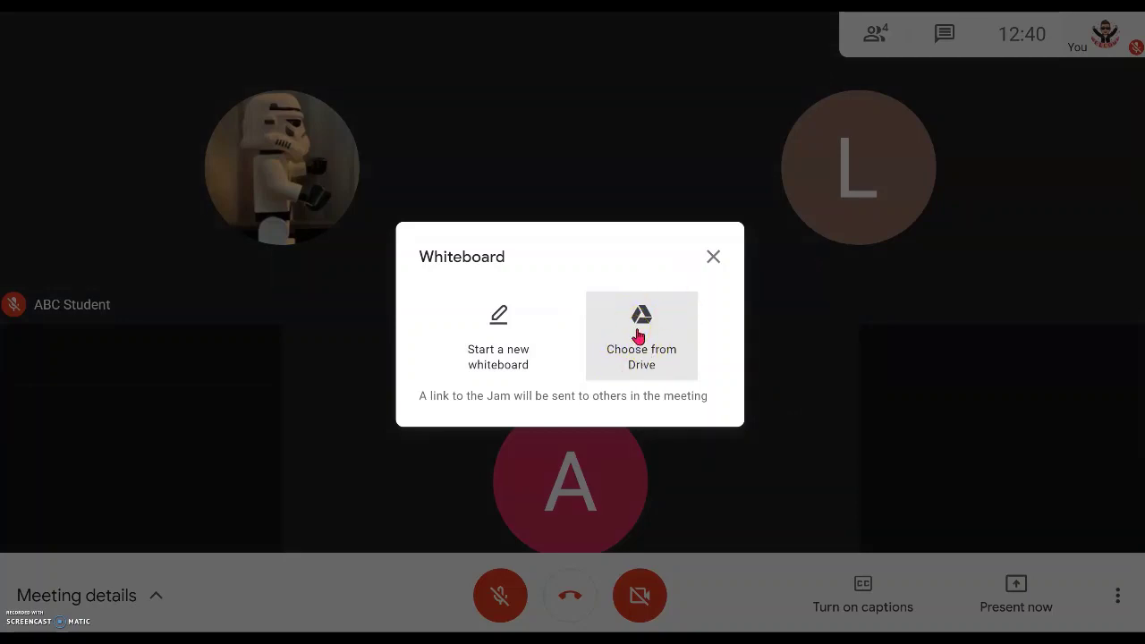
left_click(507, 332)
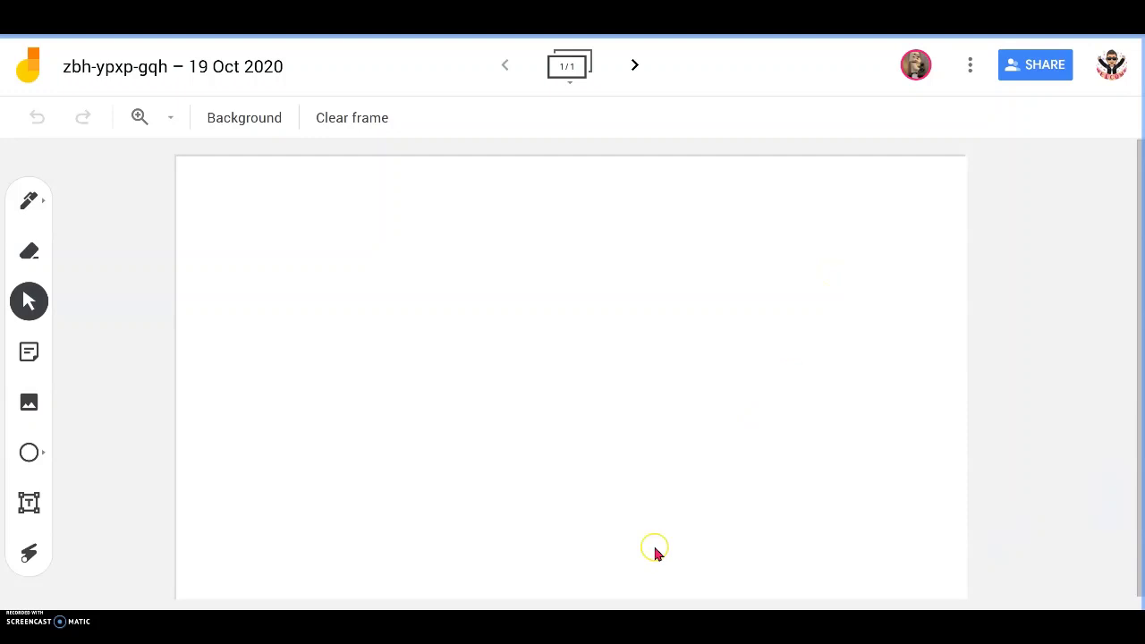
Step: Switch to the student's Google Meet call, show the chat, and open the shared Jam from the meeting's attachments
key("ctrl+Tab")
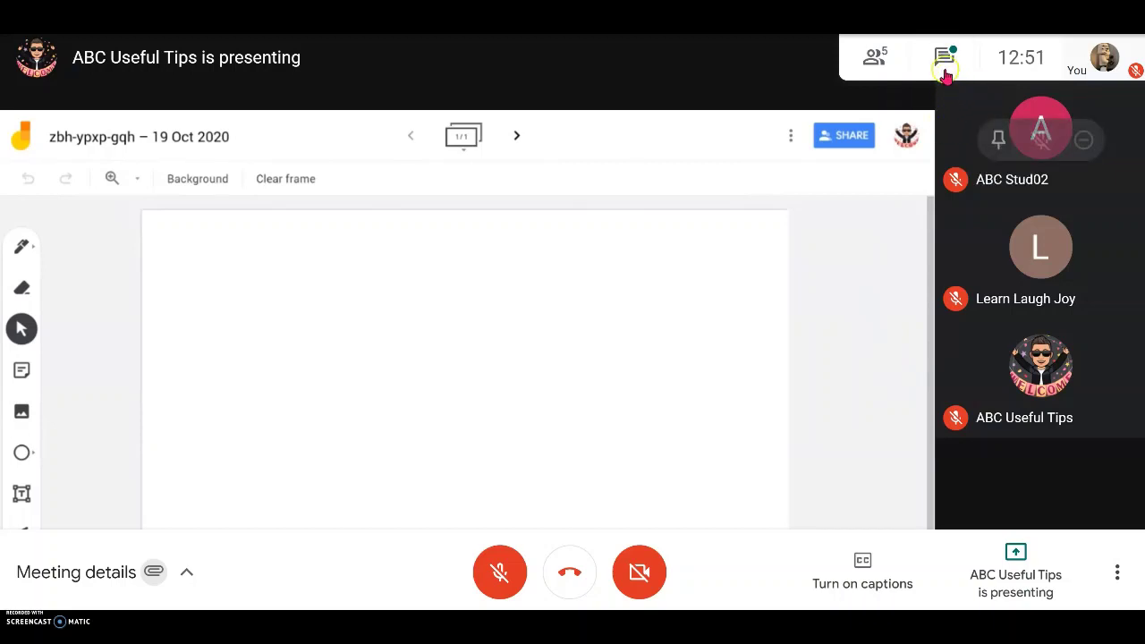
left_click(946, 59)
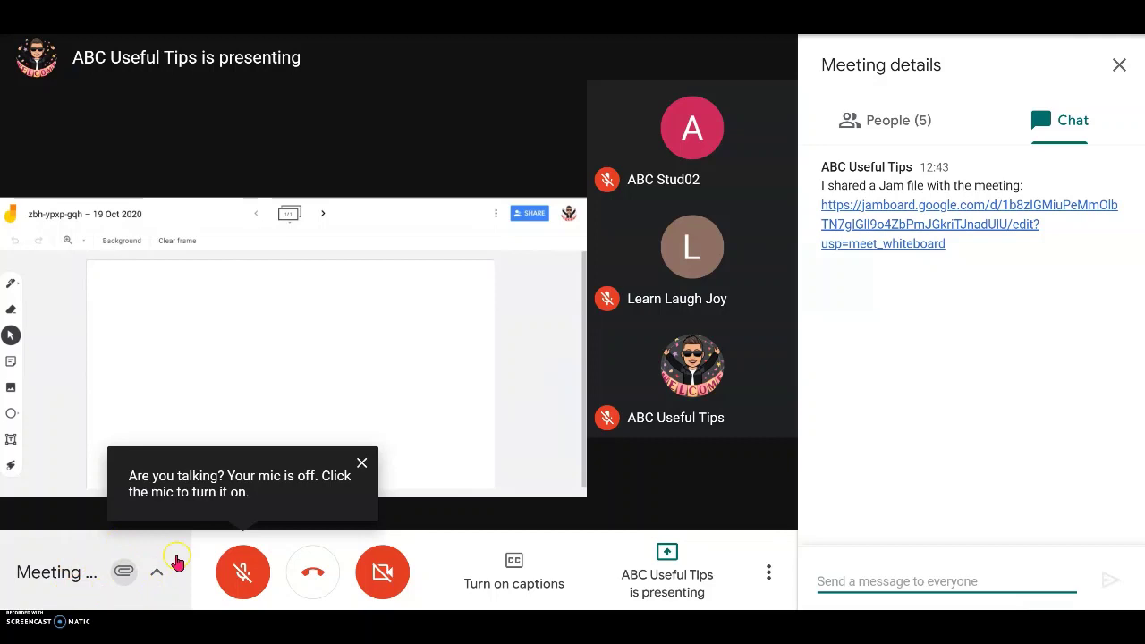
left_click(158, 580)
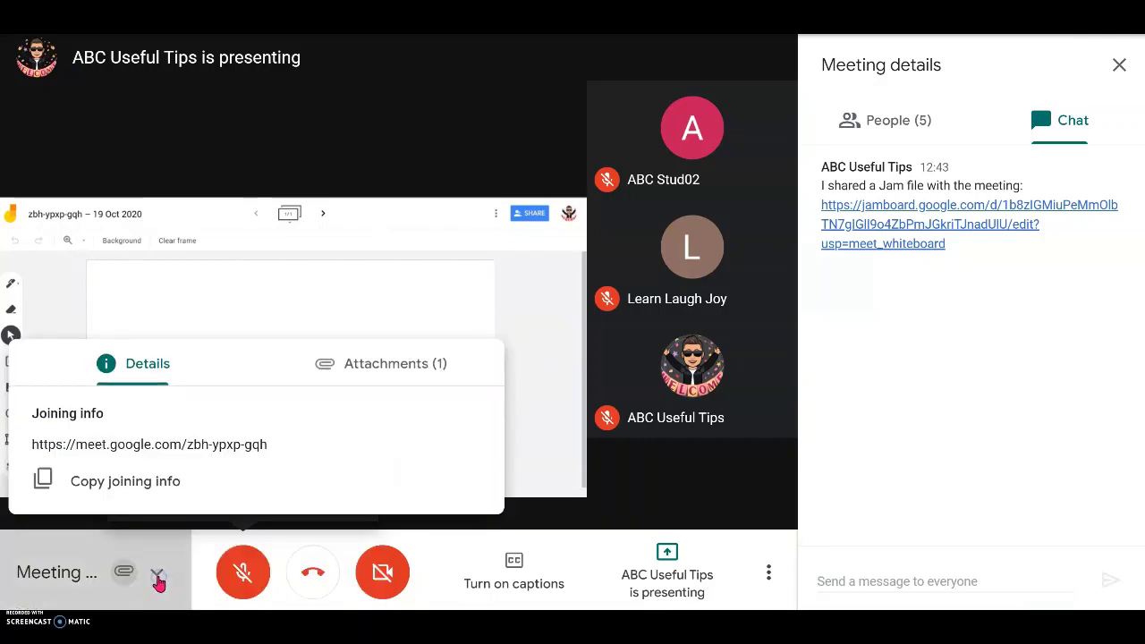
left_click(413, 367)
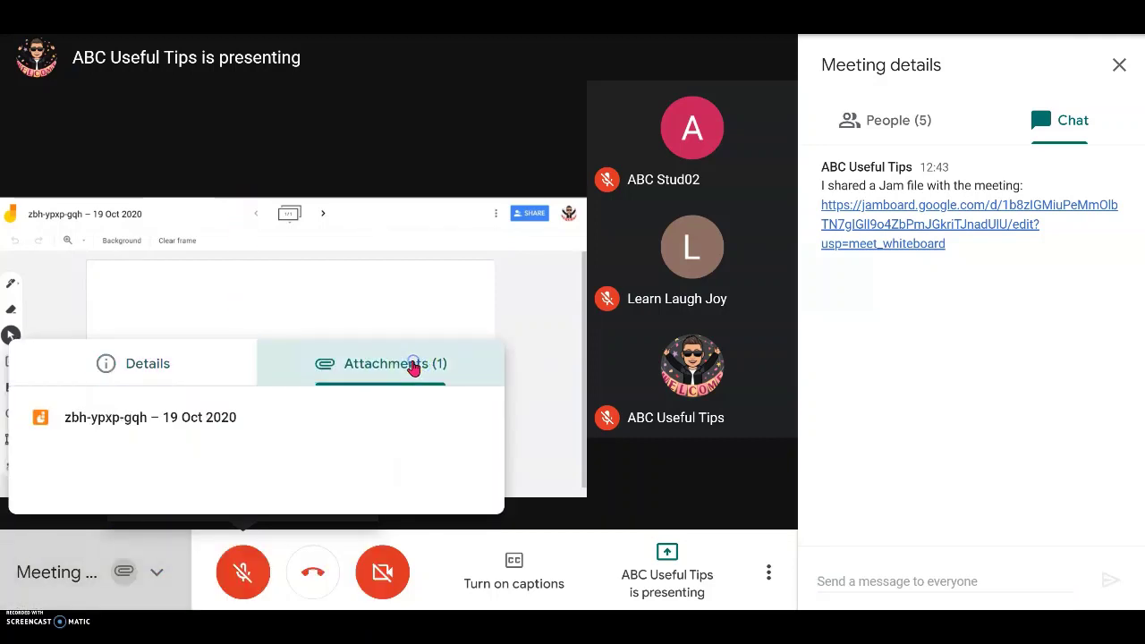
left_click(195, 422)
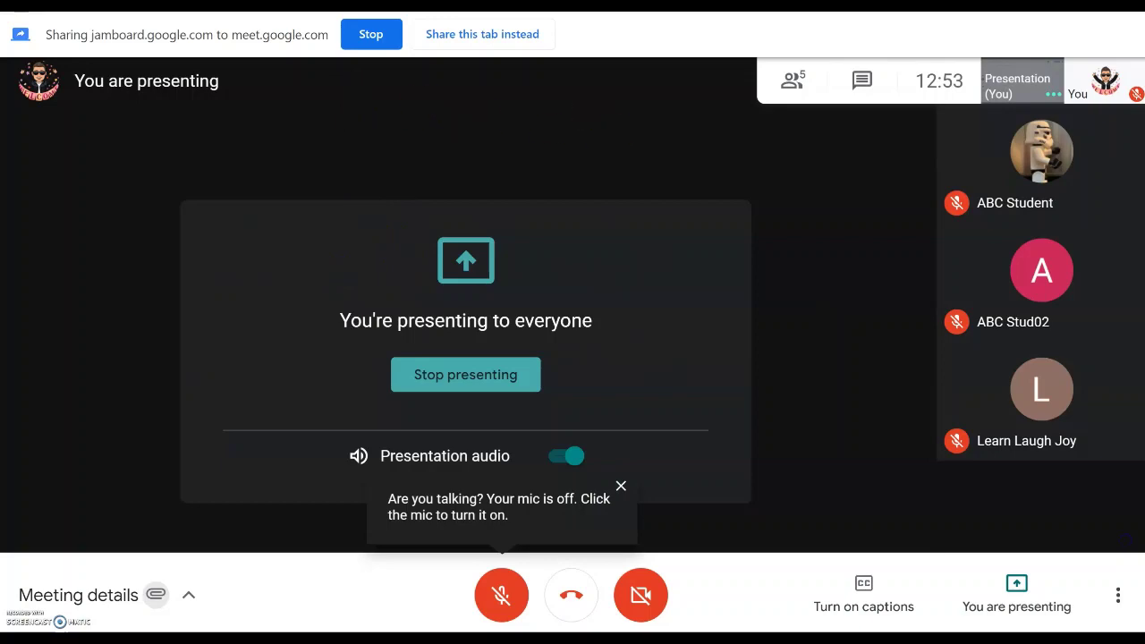
Step: Switch to the presented Jam in Jamboard and handwrite "Hi!" on the blank frame with the black pen
key("ctrl+Tab")
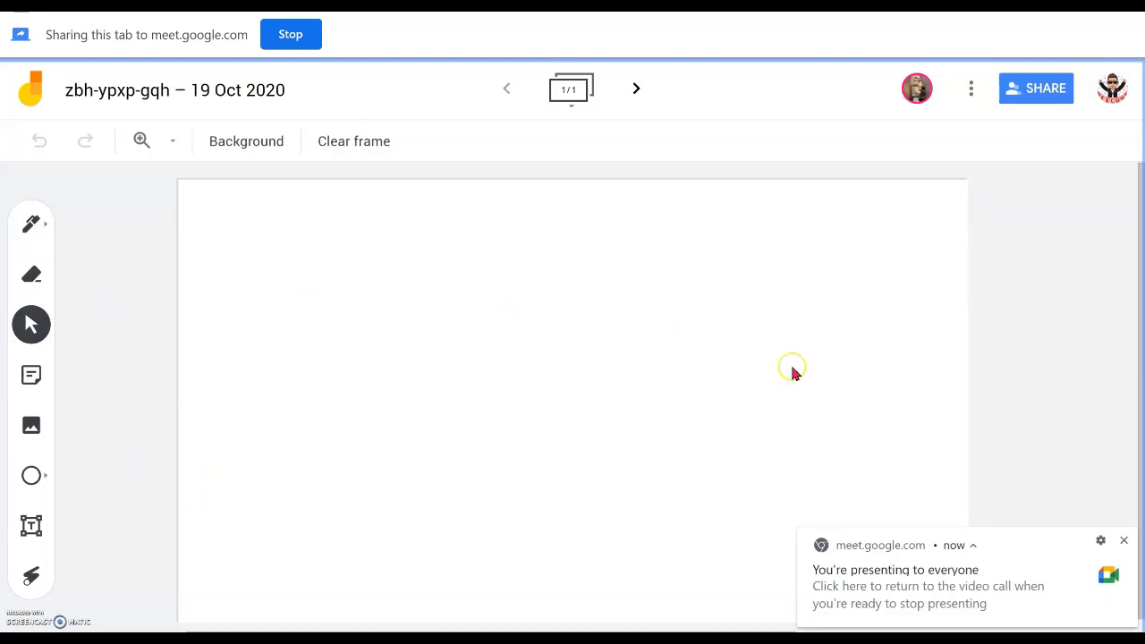
left_click(1123, 540)
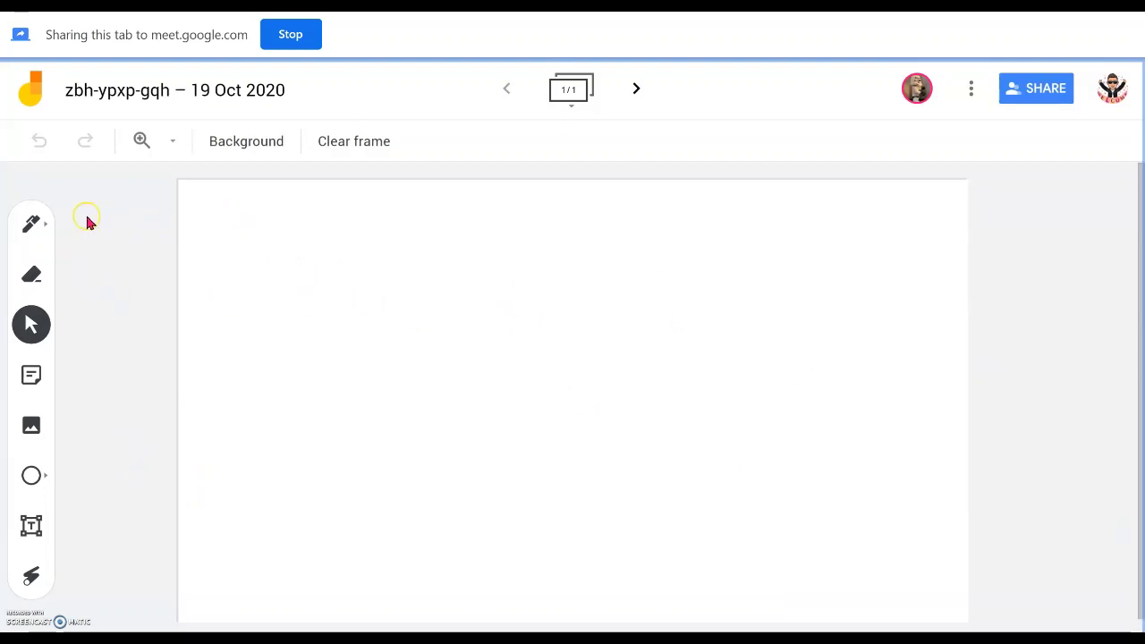
left_click(50, 228)
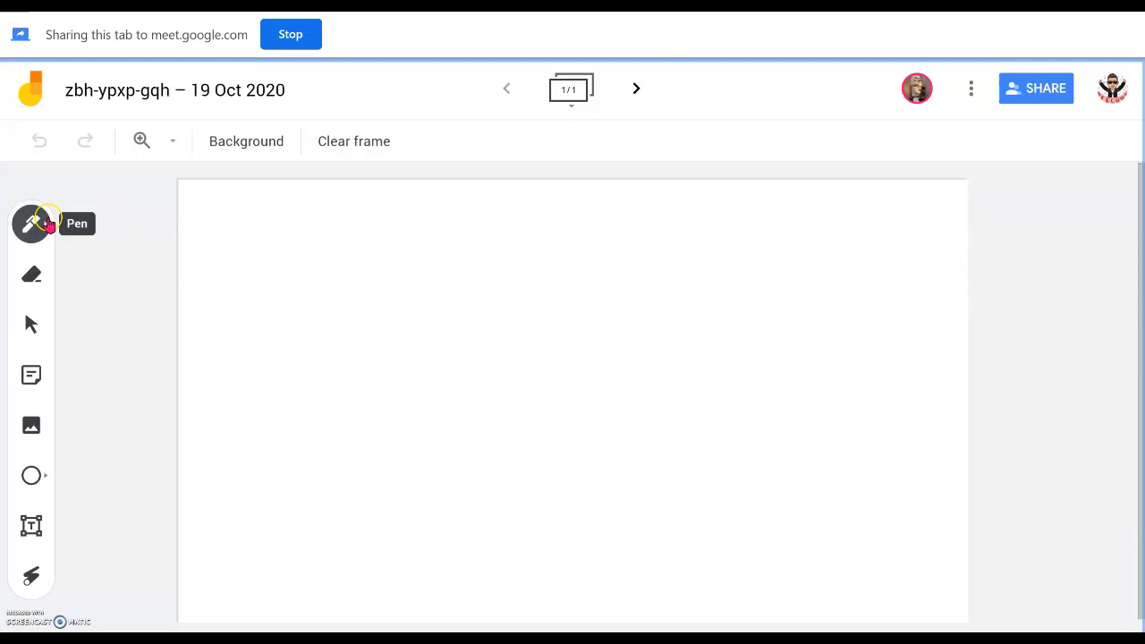
left_click(47, 227)
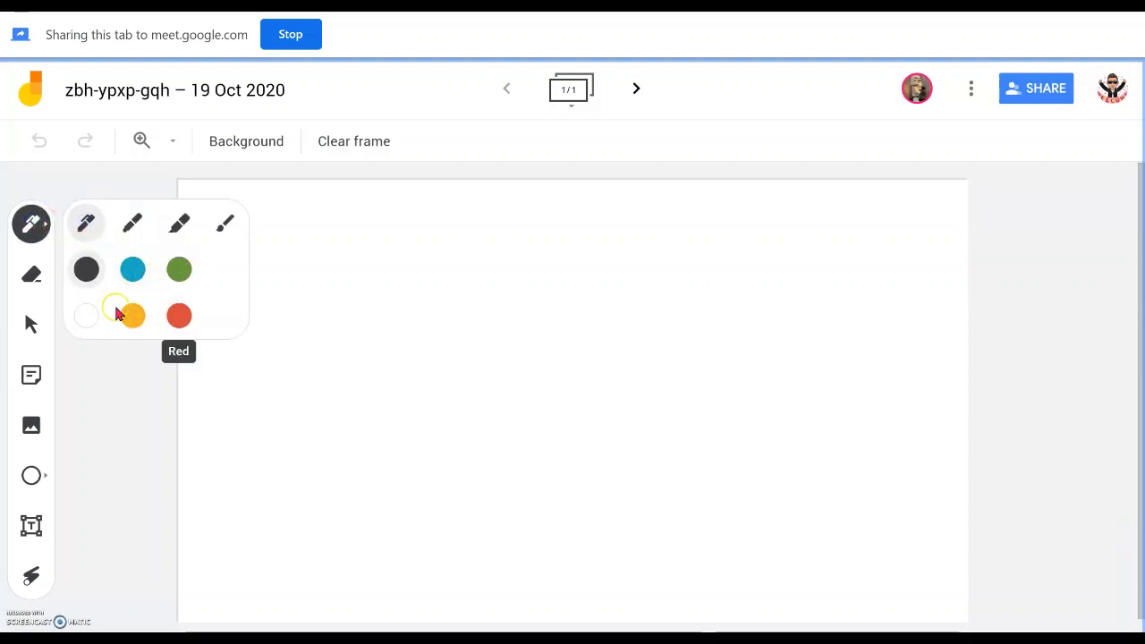
left_click(90, 272)
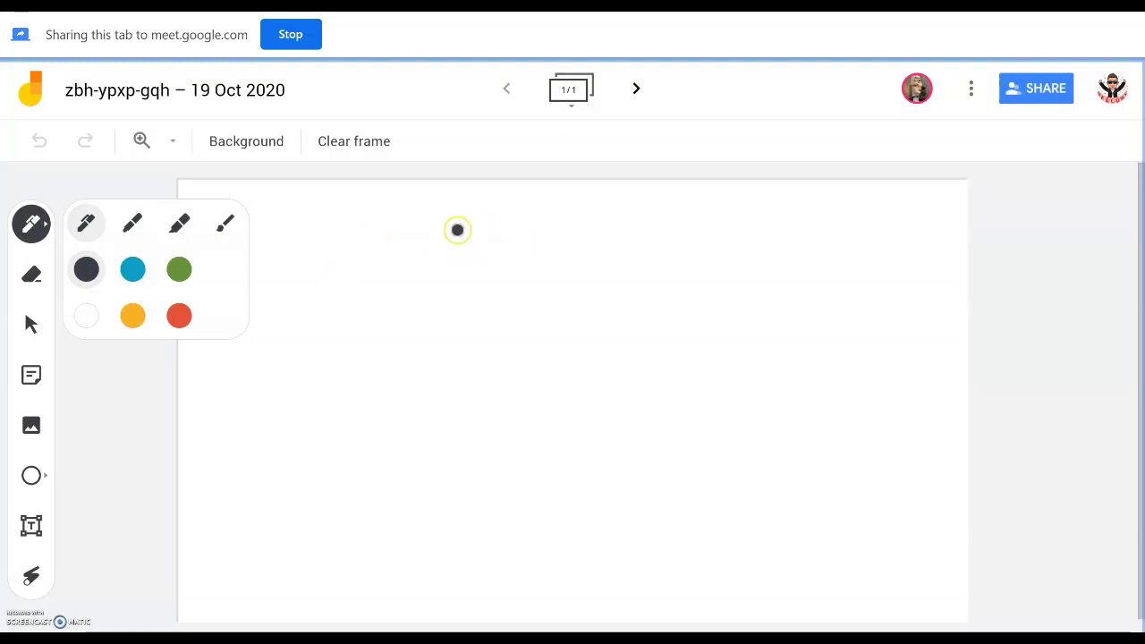
mouse_move(449, 222)
left_mouse_down()
mouse_move(470, 259)
mouse_move(482, 236)
left_mouse_up()
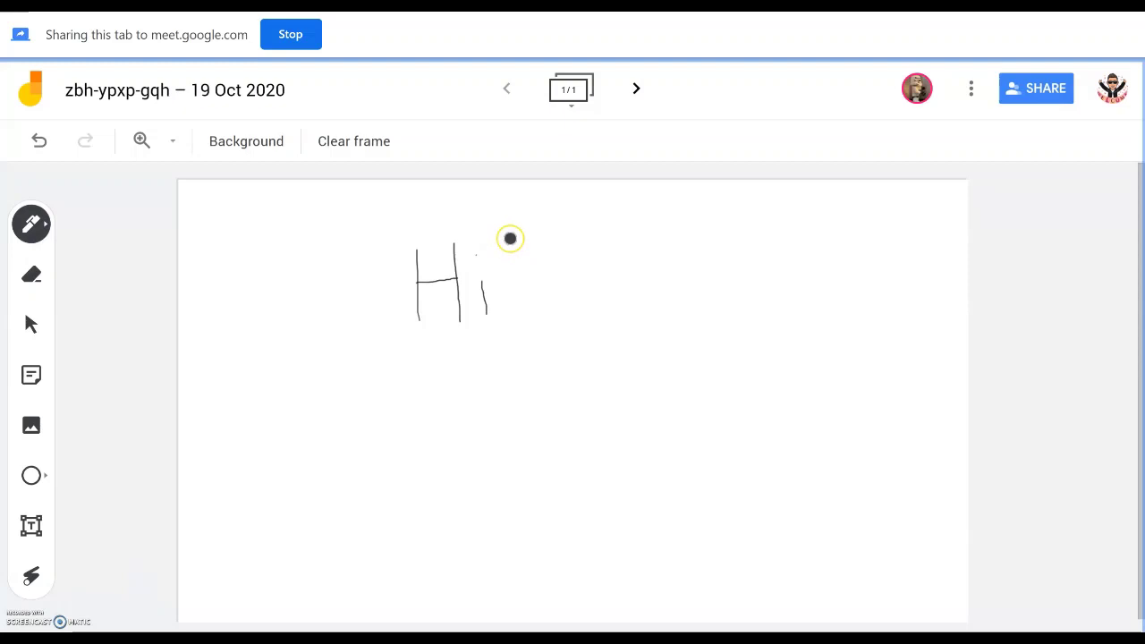
left_click_drag(515, 255, 529, 311)
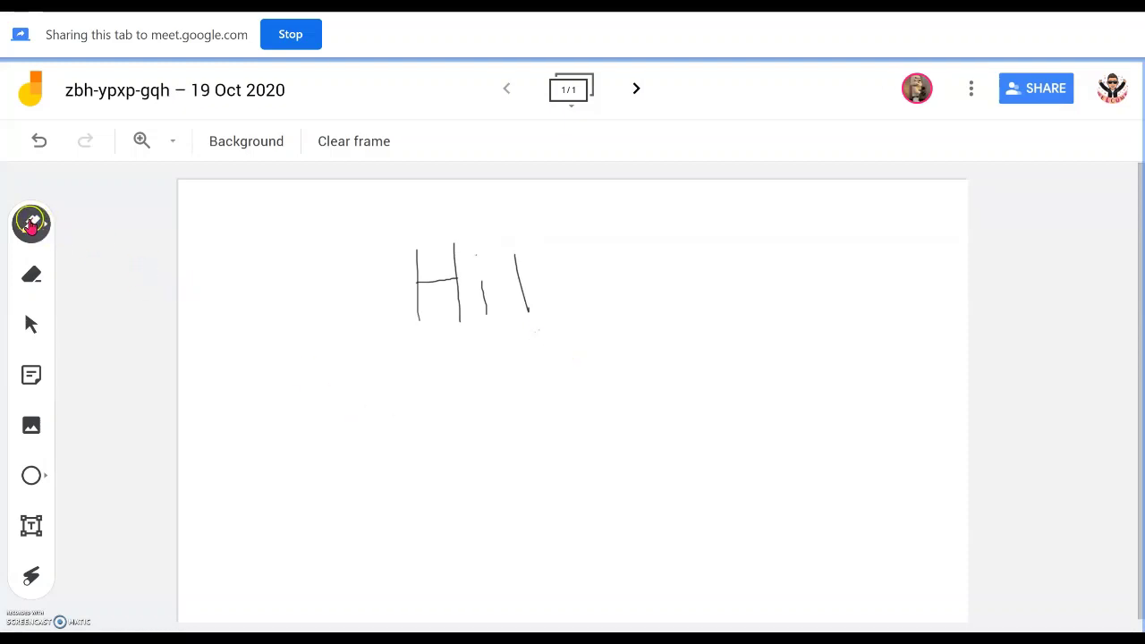
Step: With the marker, underline the handwritten "Hi!" in blue and draw a yellow line across its middle
left_click(30, 224)
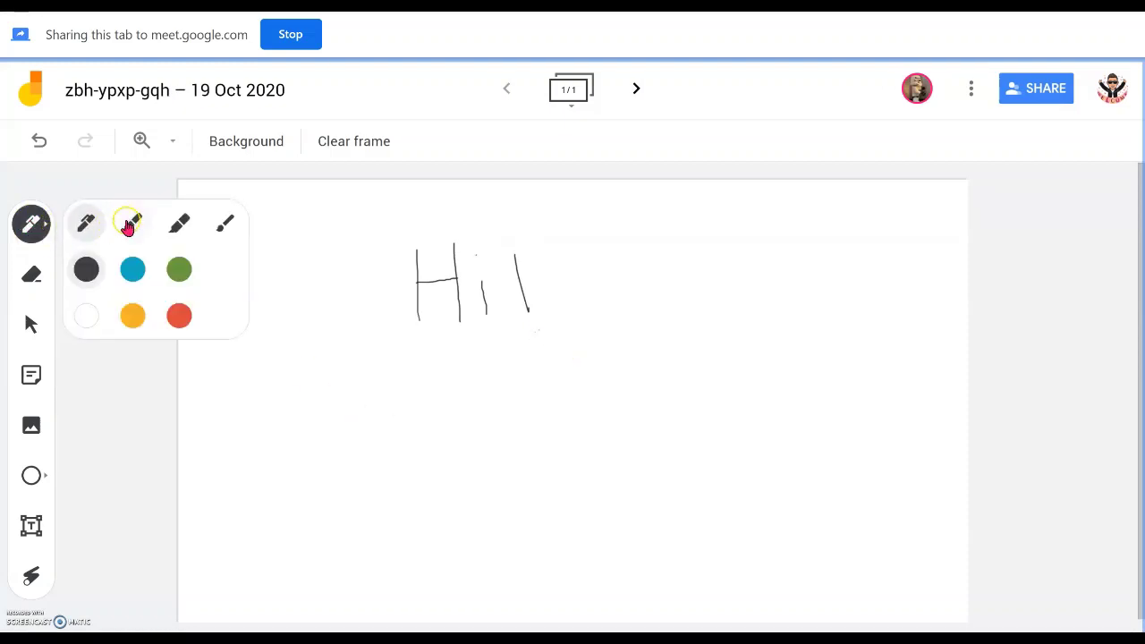
left_click(128, 225)
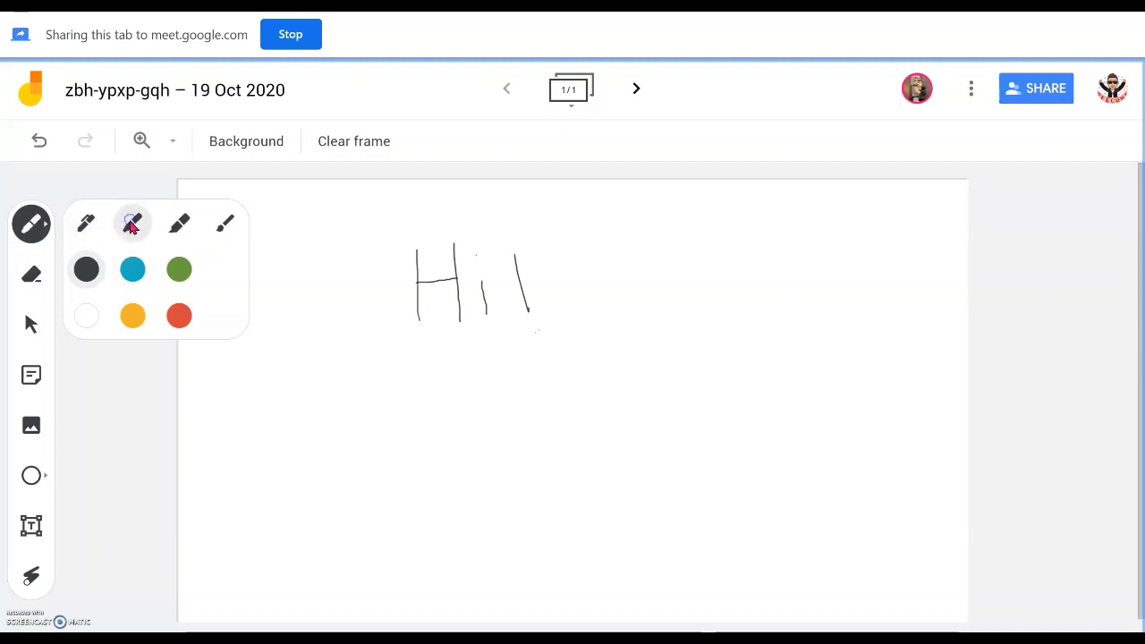
left_click(132, 269)
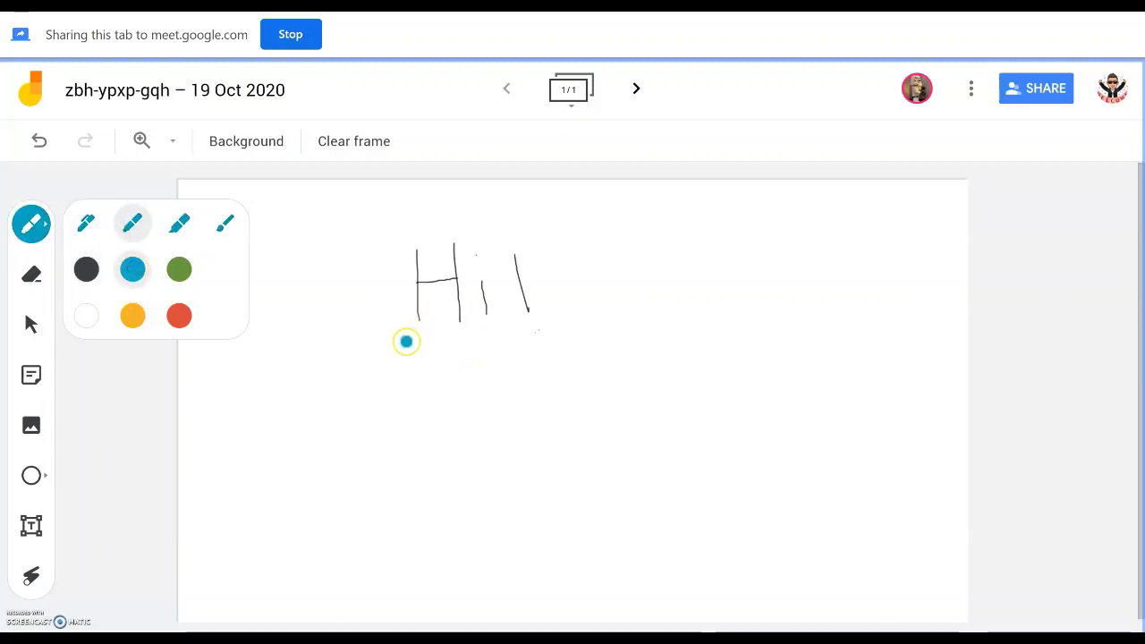
left_click_drag(444, 337, 467, 334)
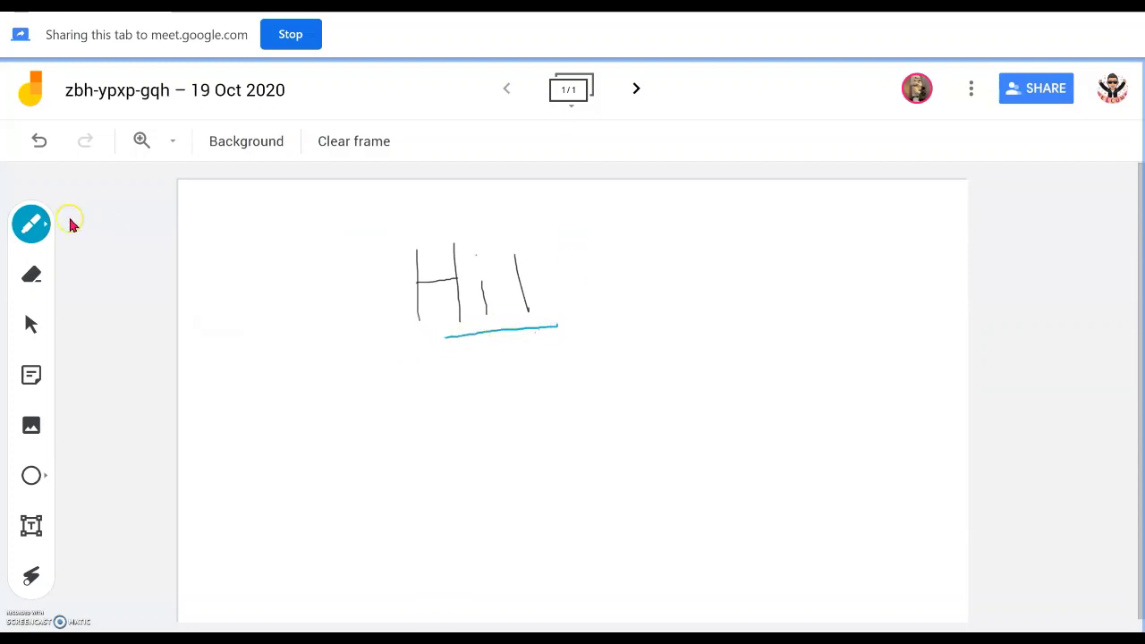
left_click(31, 225)
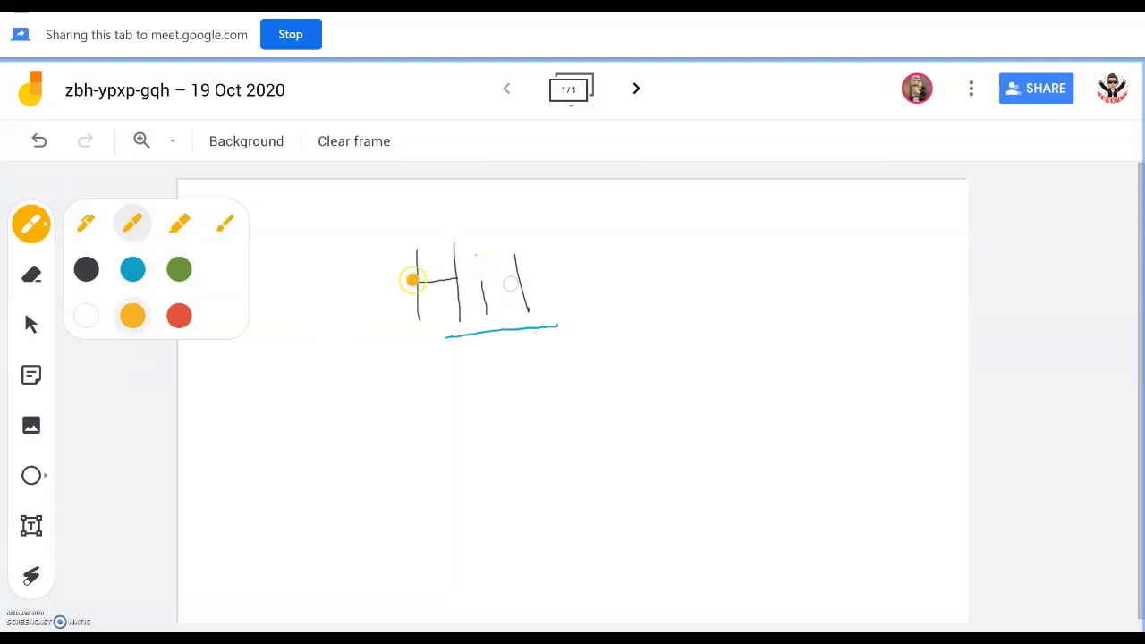
left_click(438, 282)
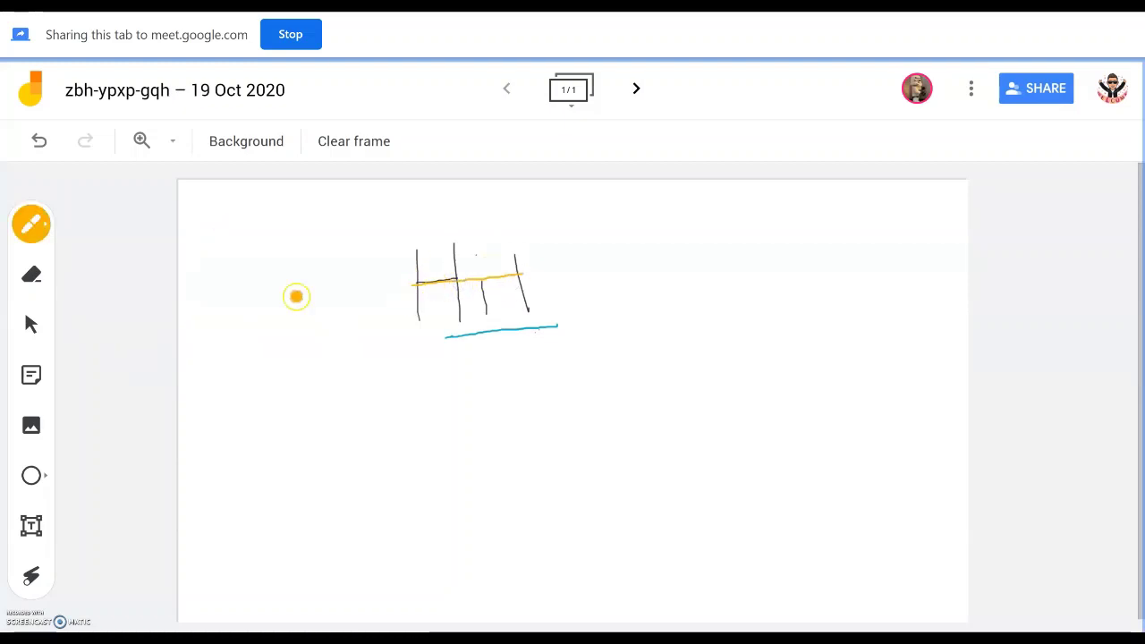
Step: Add two yellow highlighter strokes across the lower half of the handwritten greeting
left_click(32, 224)
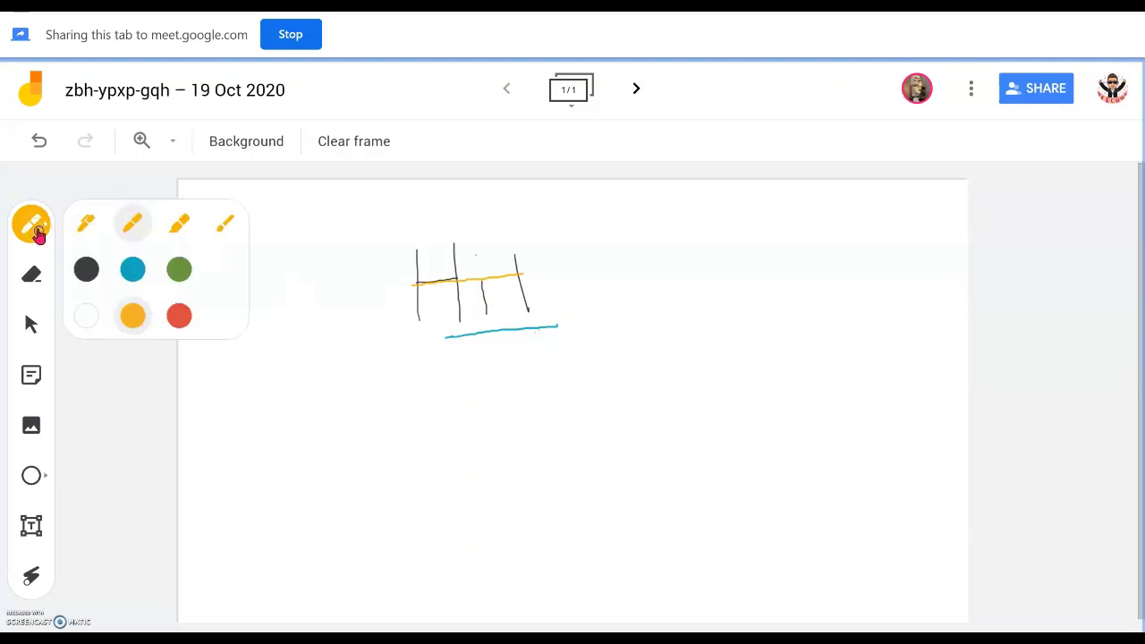
left_click(182, 223)
left_click_drag(409, 296, 524, 287)
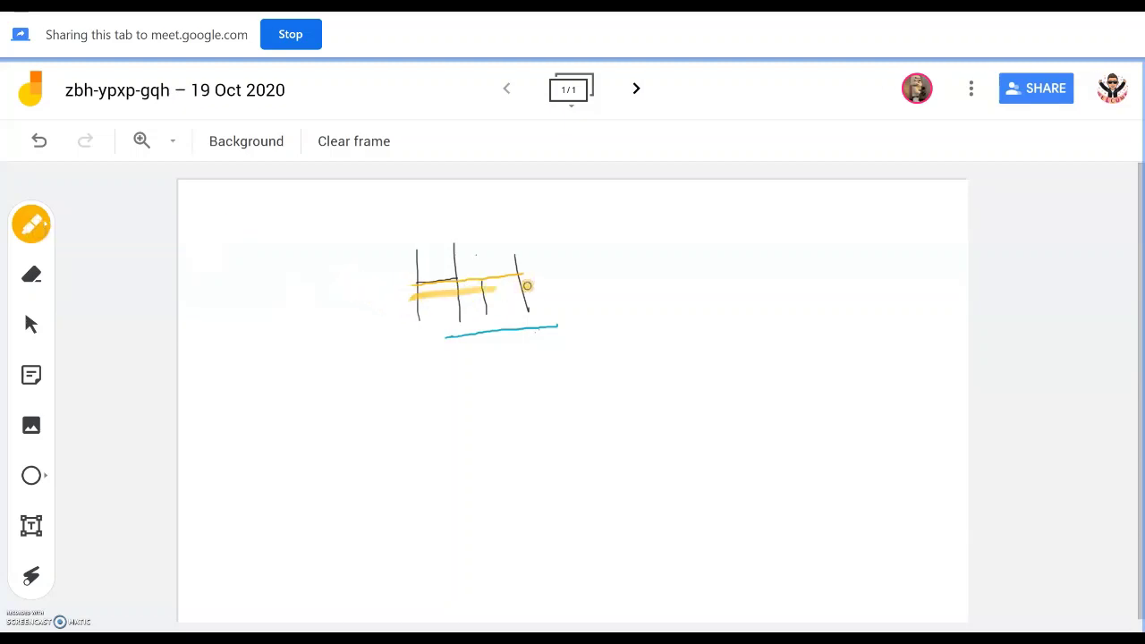
left_click_drag(413, 298, 537, 295)
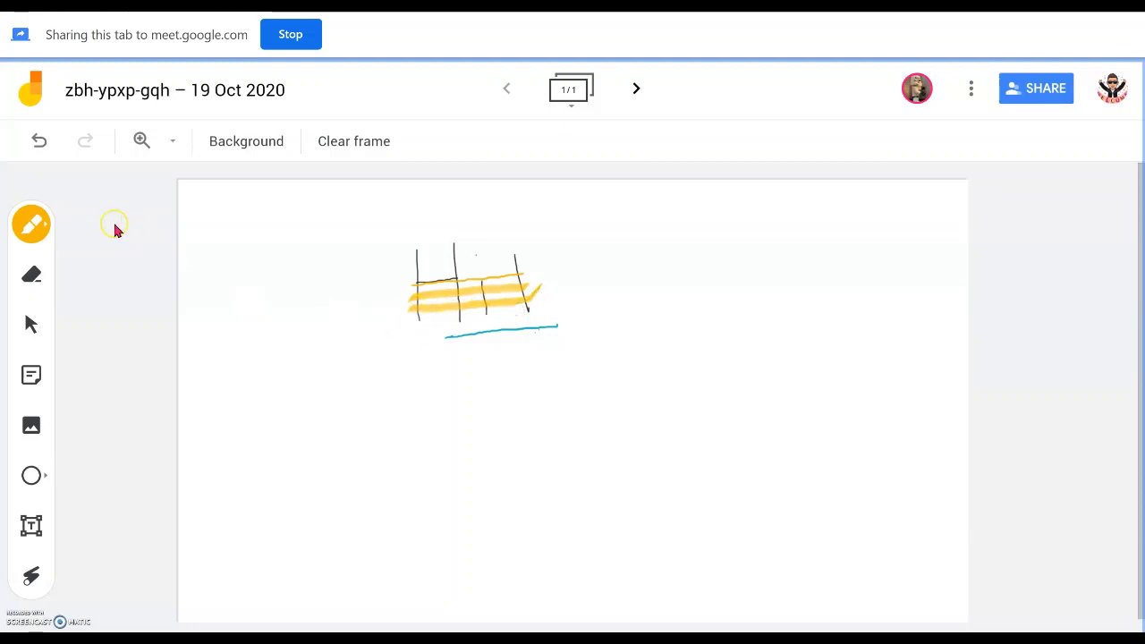
Step: Paint a loose green outline around the whole handwritten greeting with the brush
left_click(32, 226)
left_click(228, 225)
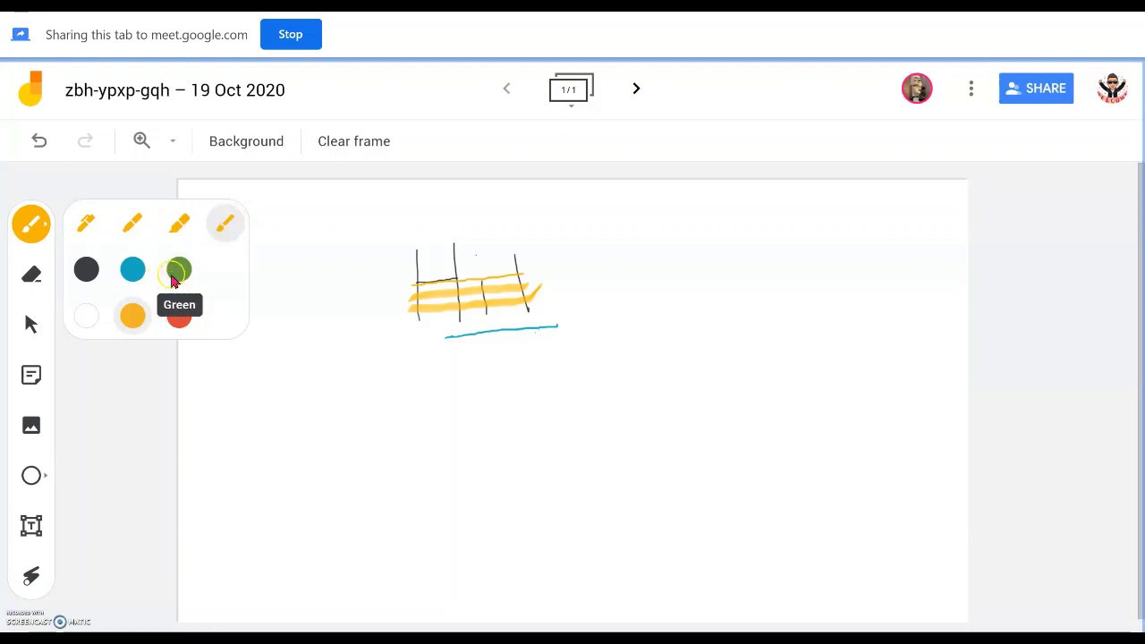
left_click(178, 270)
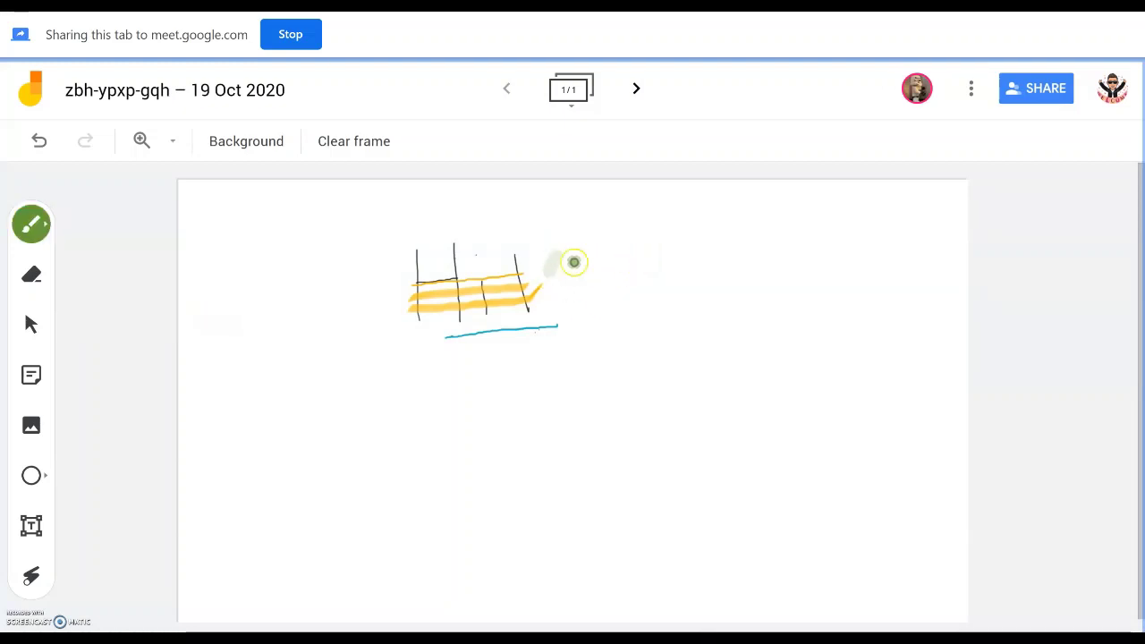
left_click(564, 265)
mouse_move(569, 275)
left_mouse_down()
mouse_move(564, 299)
mouse_move(588, 314)
mouse_move(501, 335)
mouse_move(415, 343)
mouse_move(381, 310)
mouse_move(388, 247)
mouse_move(470, 229)
mouse_move(563, 251)
left_mouse_up()
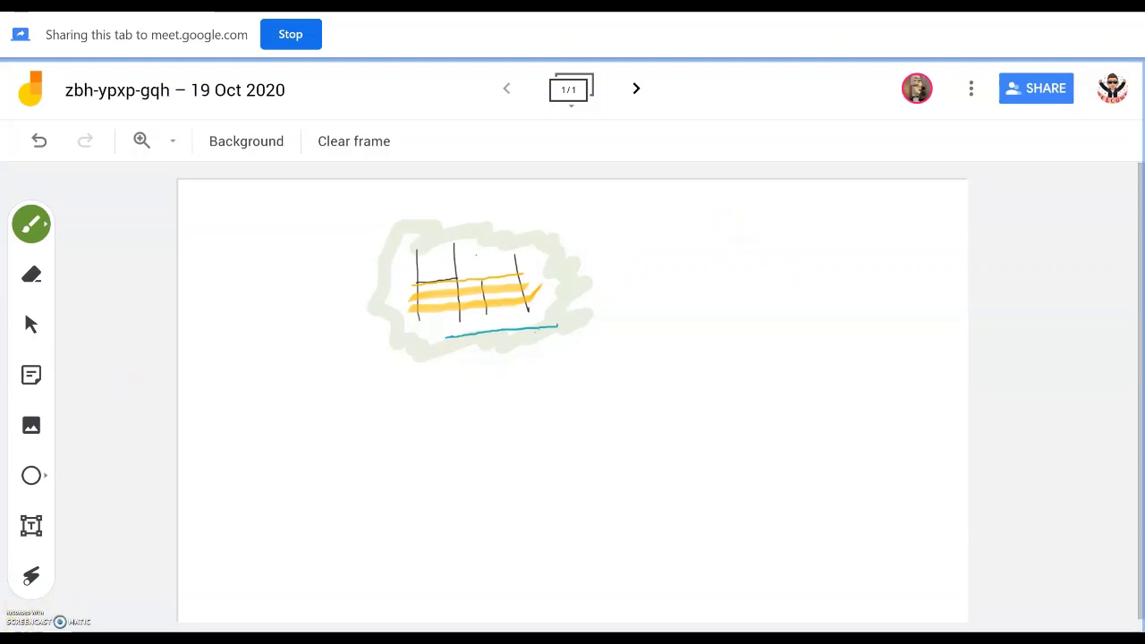
Step: Switch to the student's Jamboard window and add a yellow sticky note reading "Qn: How are you doing?"
key("alt+Tab")
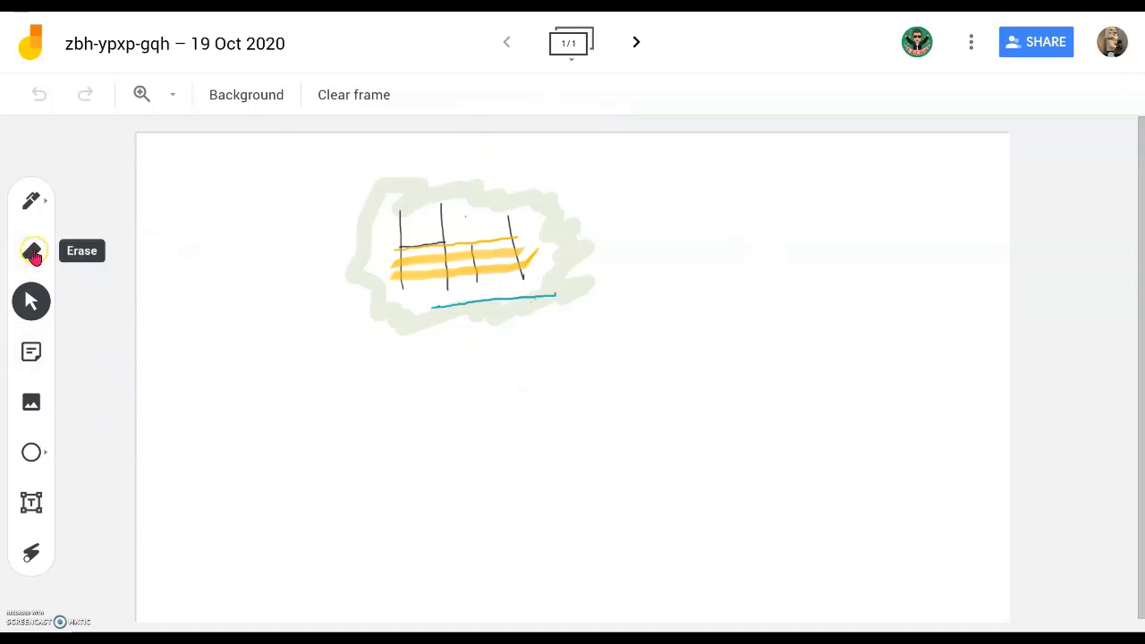
left_click(32, 351)
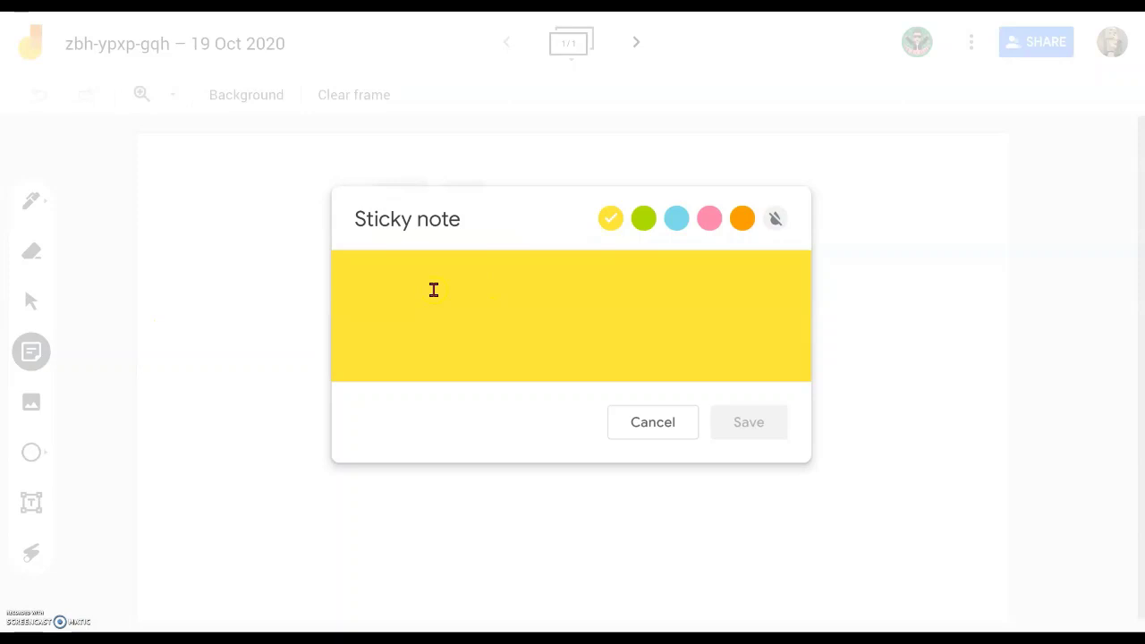
type("Qn: How are you")
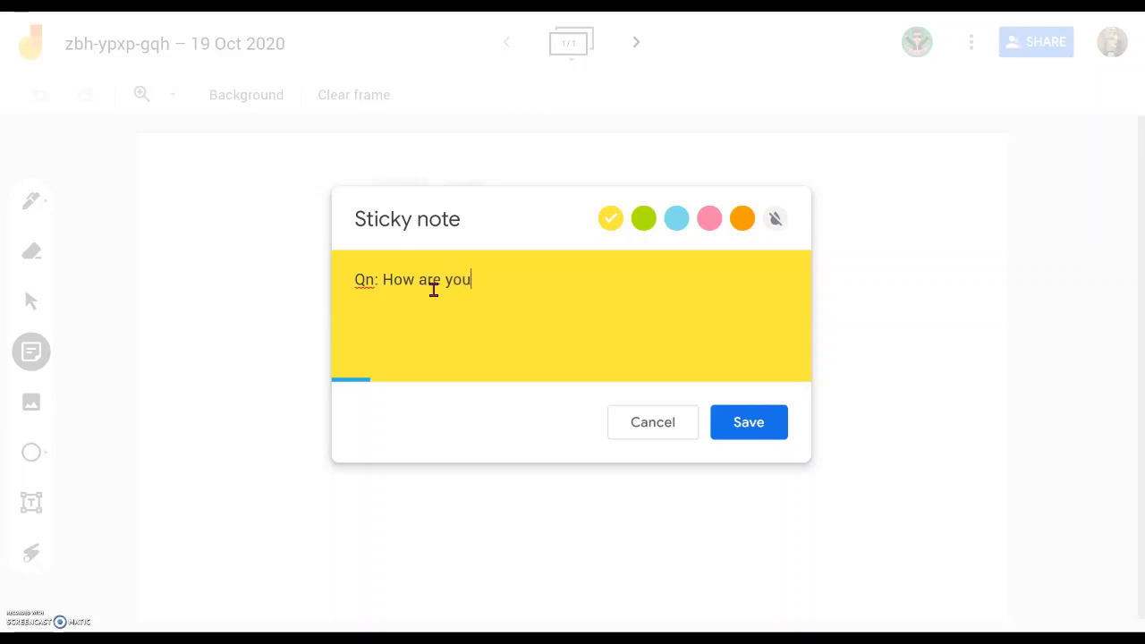
type("doing?")
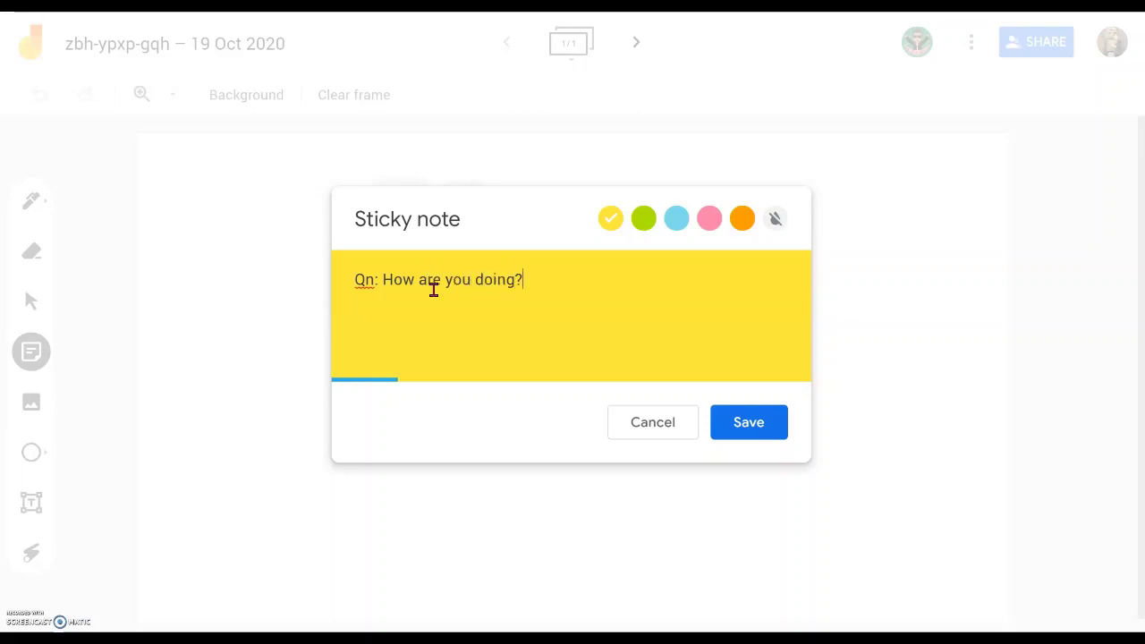
left_click(768, 433)
left_click(946, 318)
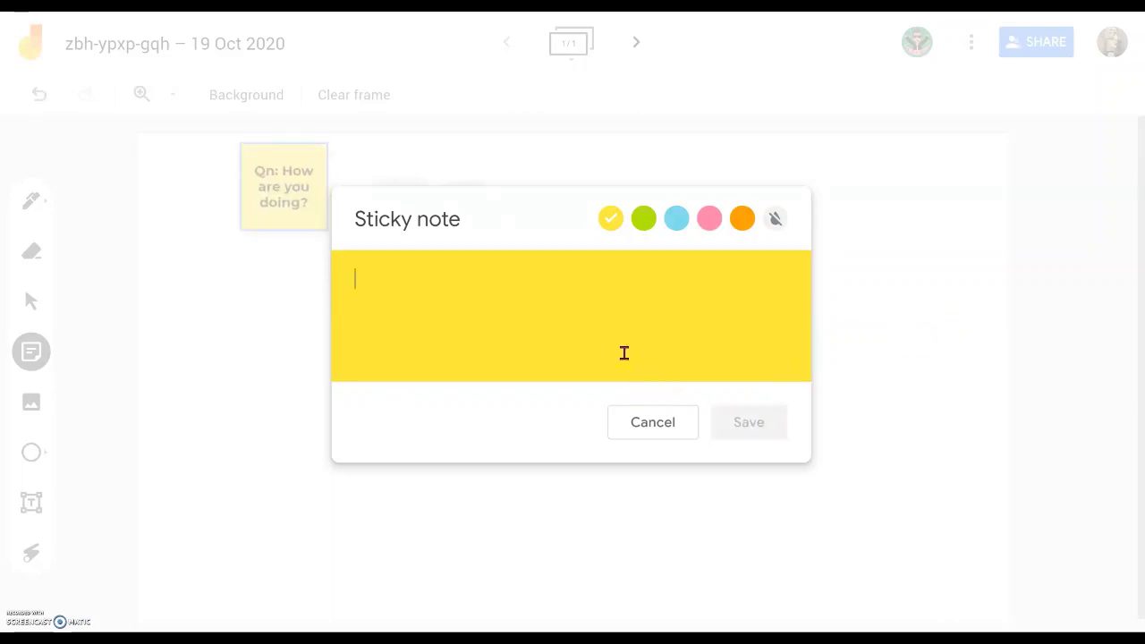
Step: Dismiss the blank sticky note, move the "Qn: How are you doing?" note down beside the drawing, and rotate it about 45 degrees
left_click(678, 428)
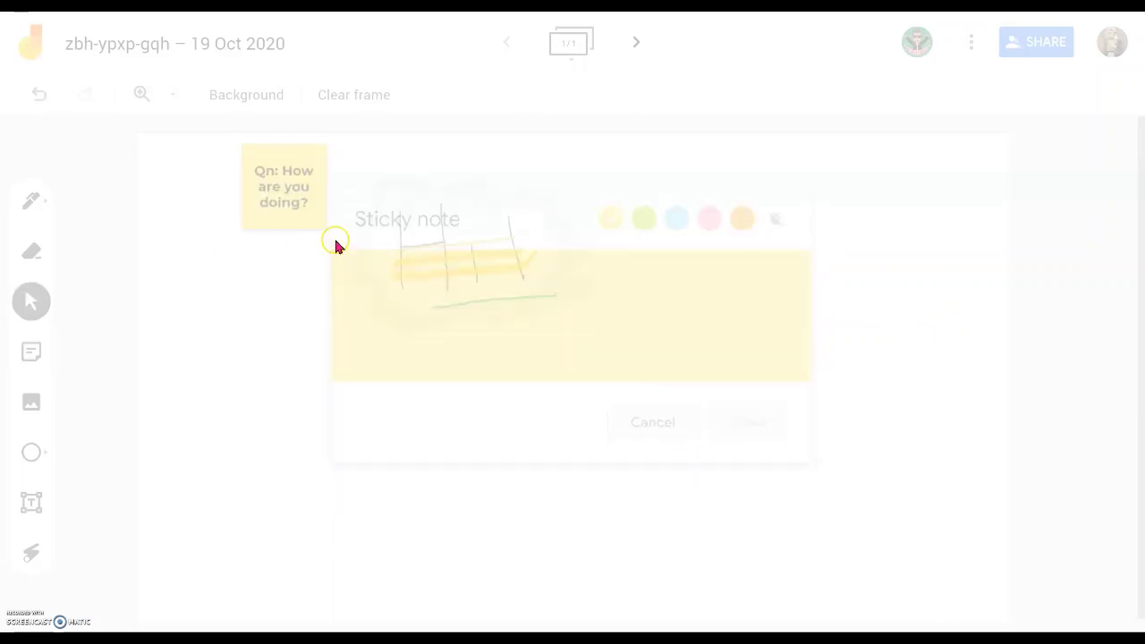
mouse_move(268, 192)
left_mouse_down()
mouse_move(246, 273)
mouse_move(304, 343)
mouse_move(324, 325)
mouse_move(298, 306)
left_mouse_up()
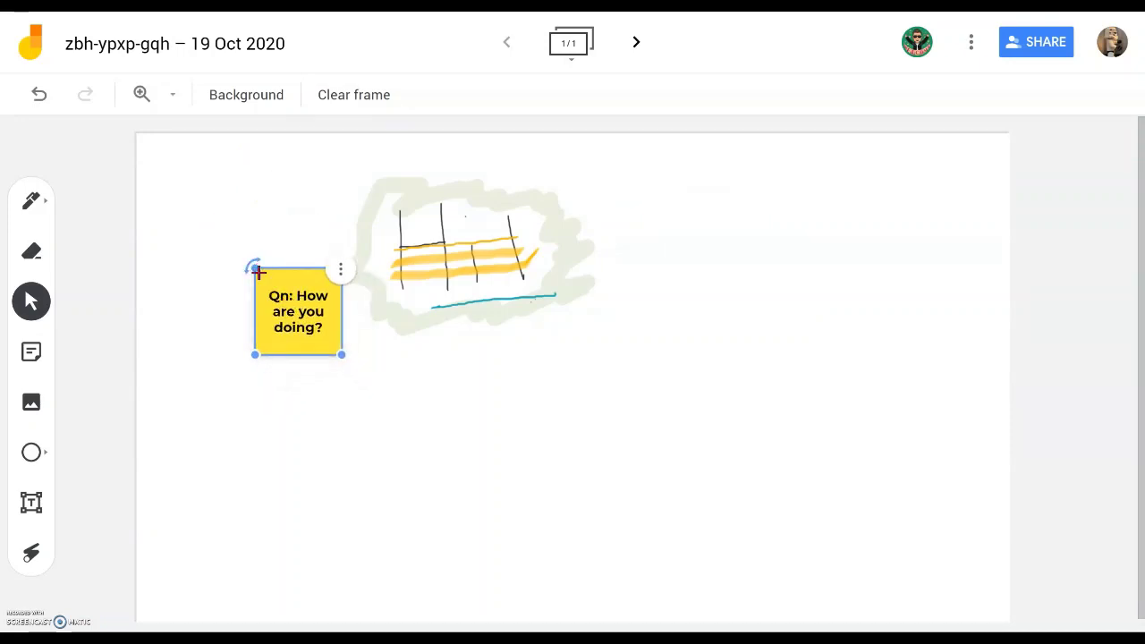
left_click_drag(253, 265, 236, 311)
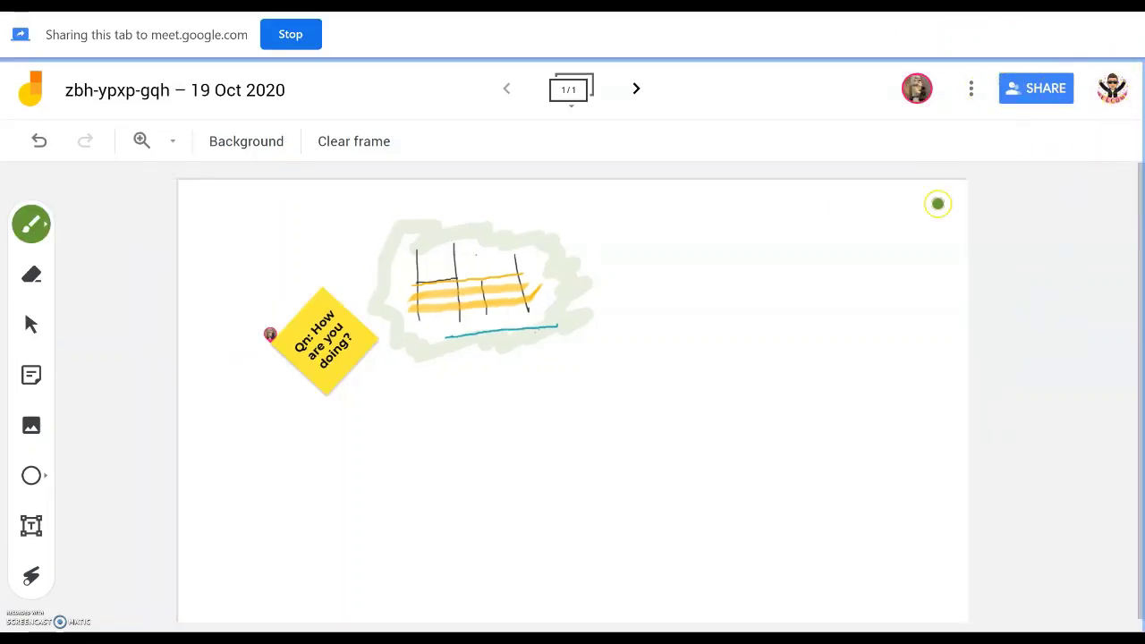
Step: Check the rotated sticky note on the teacher's board, and switch to another participant's Google Meet window to view the presentation
left_click(349, 312)
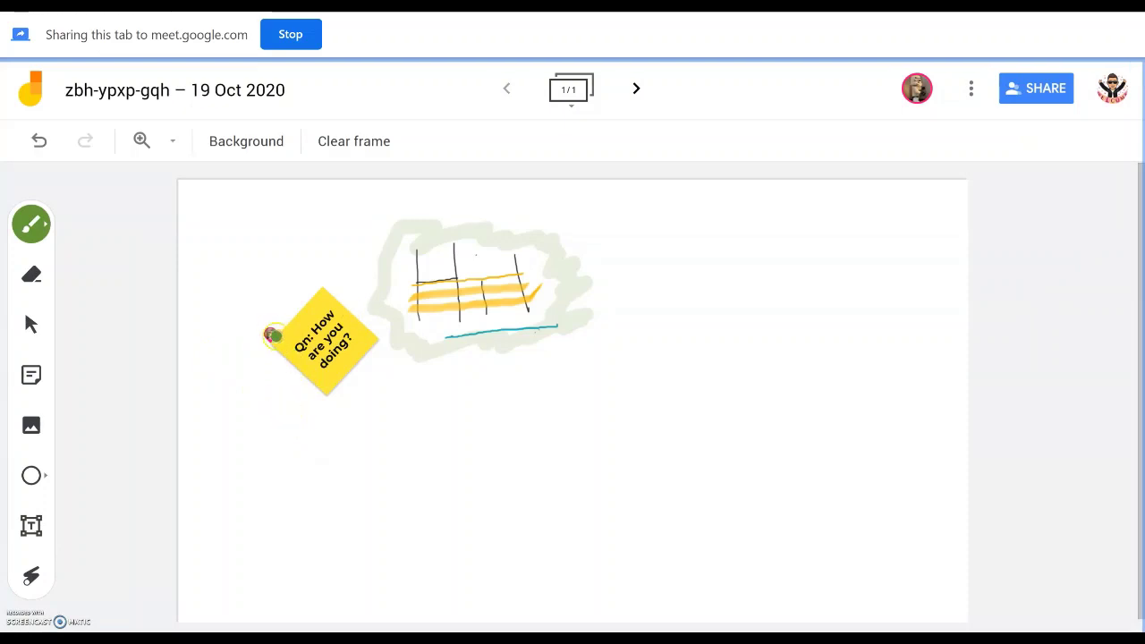
left_click(331, 454)
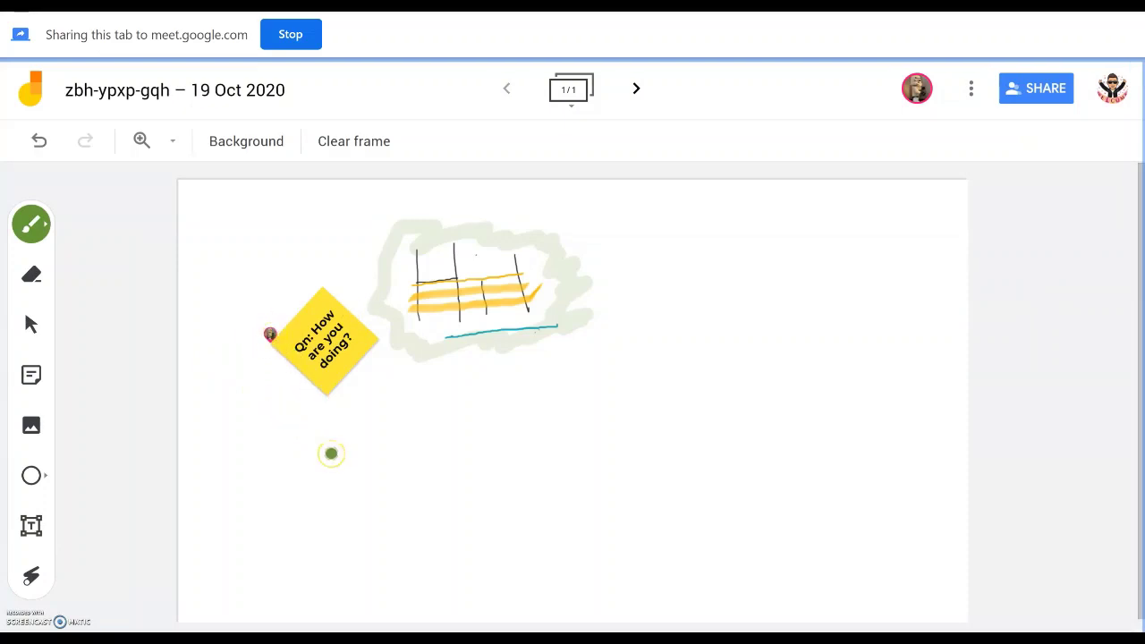
left_click(291, 474)
key("alt+Tab")
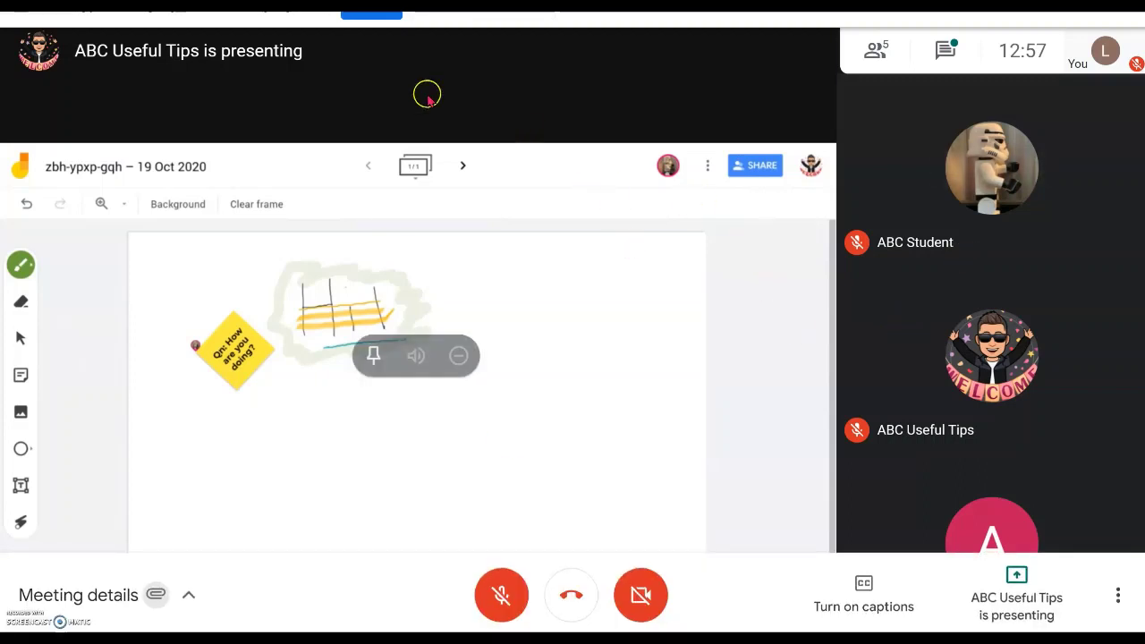
mouse_move(964, 170)
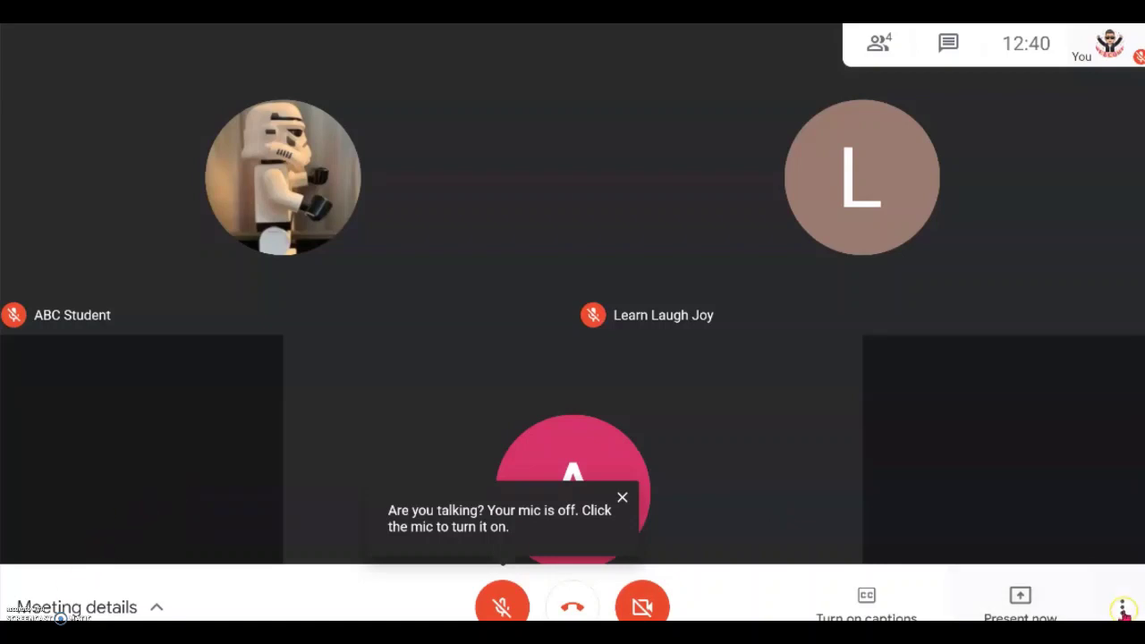
Step: Start a new Jam whiteboard from the teacher's Google Meet call
left_click(1123, 611)
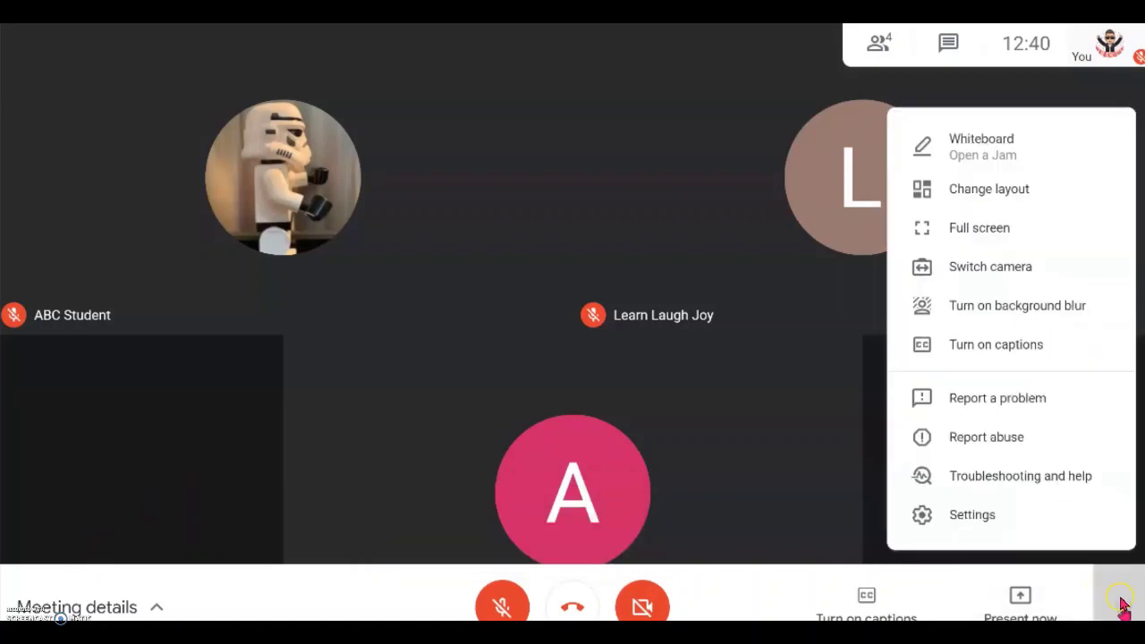
left_click(1007, 148)
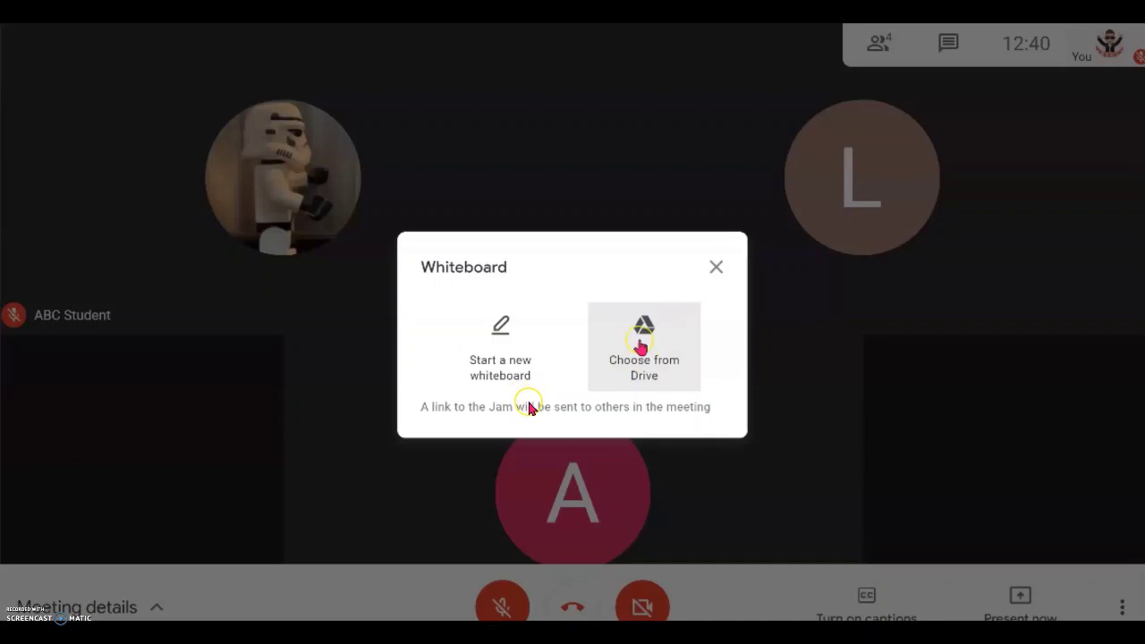
left_click(513, 330)
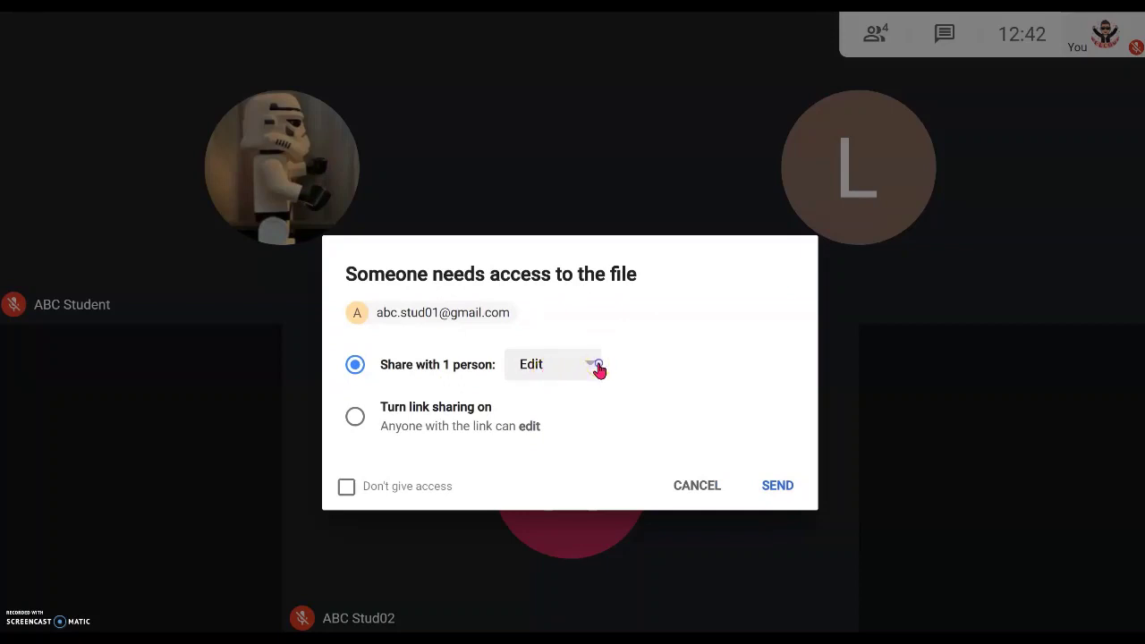
Step: Try the View permission for the person who needs file access, and return the sharing level to Edit
left_click(597, 375)
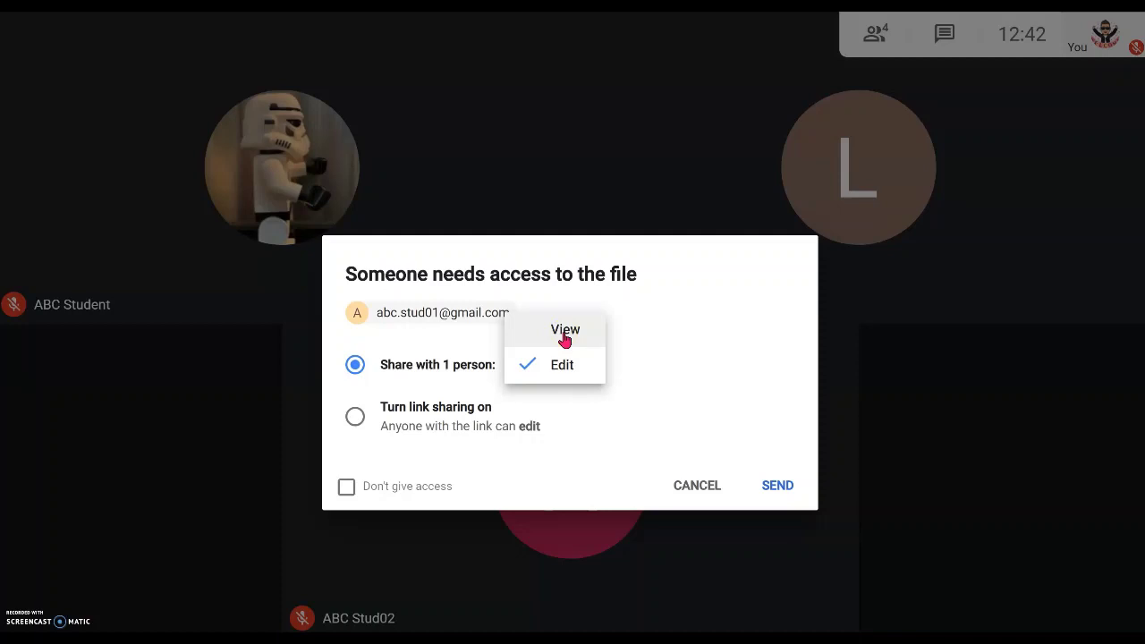
left_click(564, 332)
left_click(587, 359)
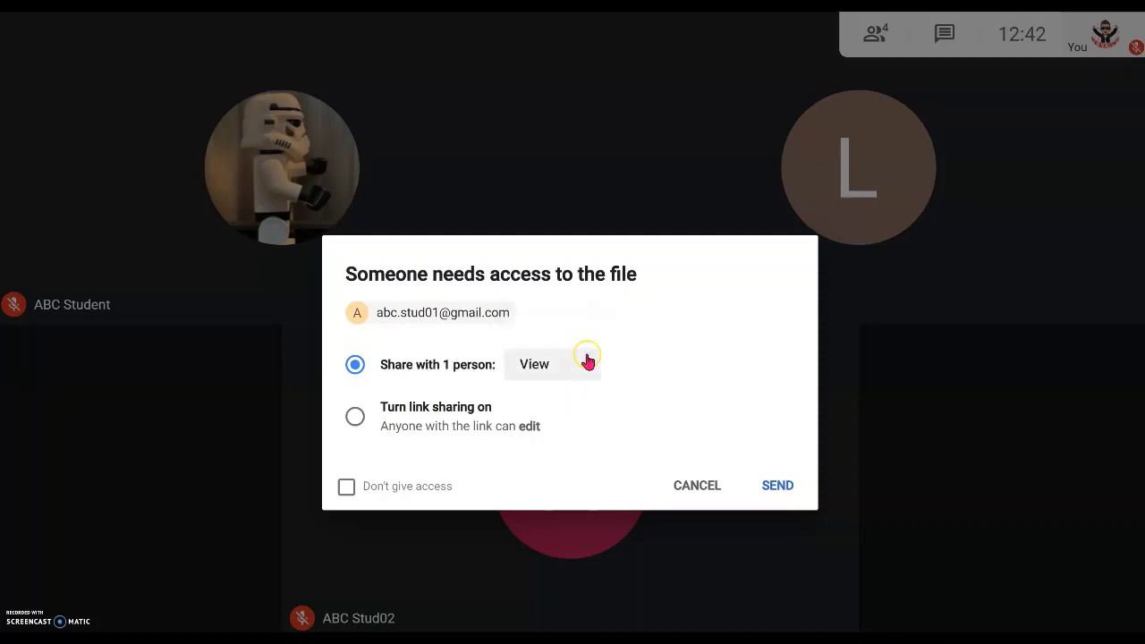
left_click(566, 403)
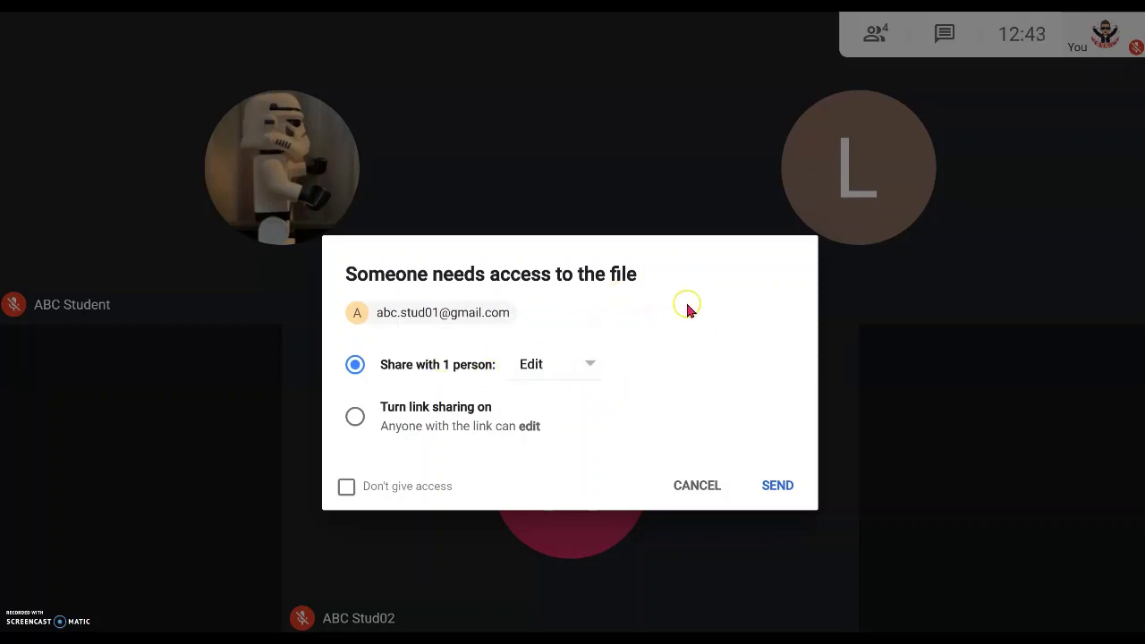
left_click(591, 364)
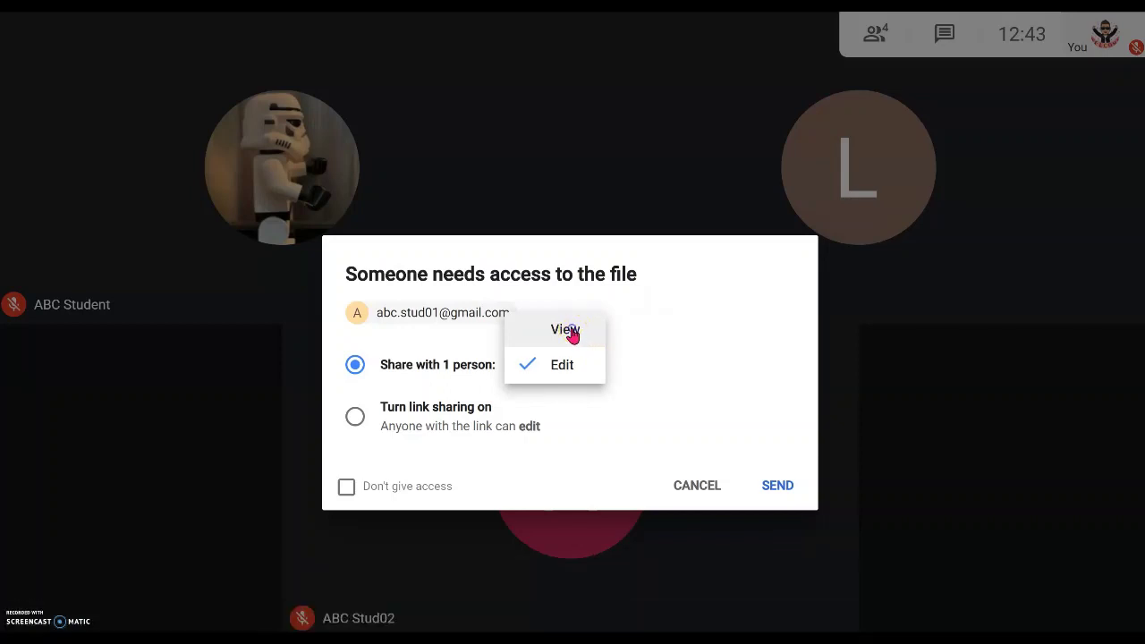
left_click(573, 333)
left_click(590, 364)
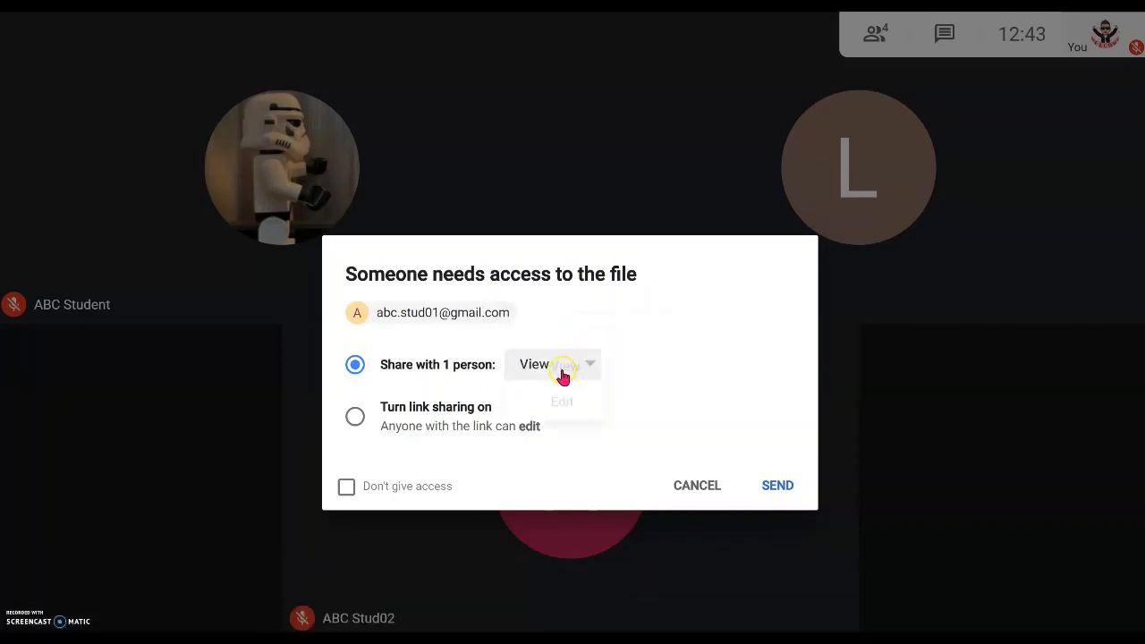
left_click(554, 402)
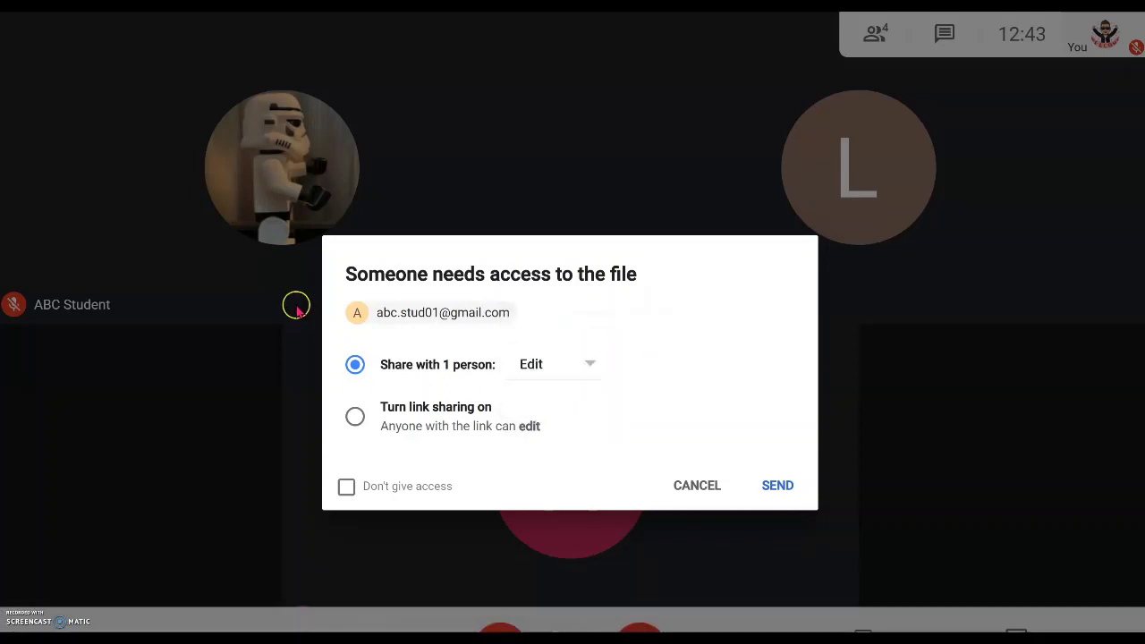
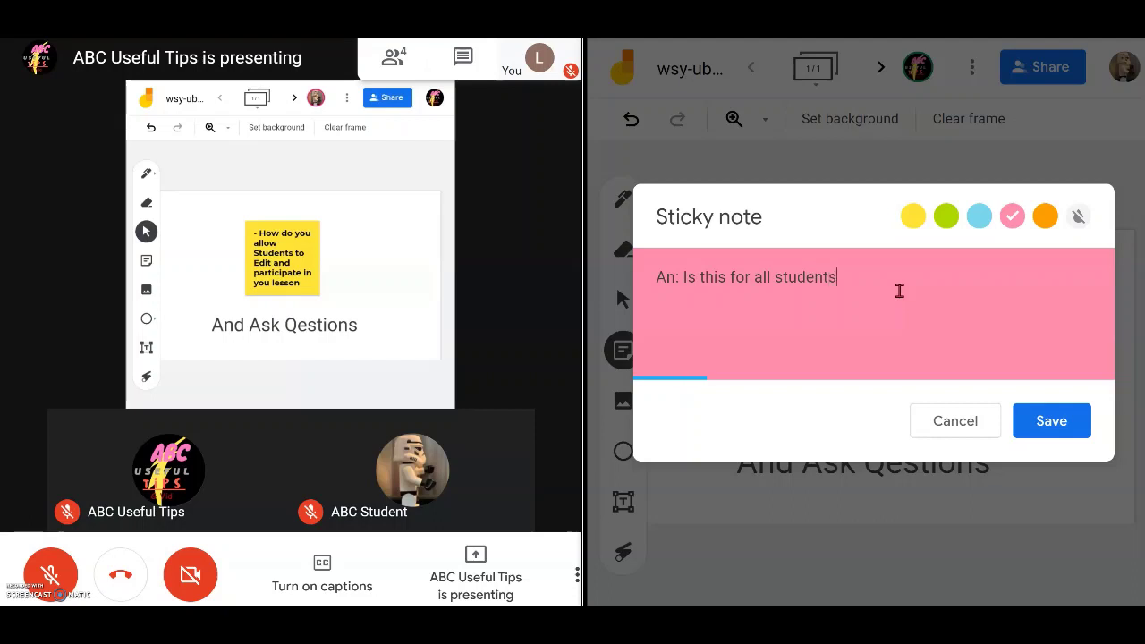
Step: Save the pink sticky note "An: Is this for all students?" and place it to the left of the yellow note
left_click(1048, 435)
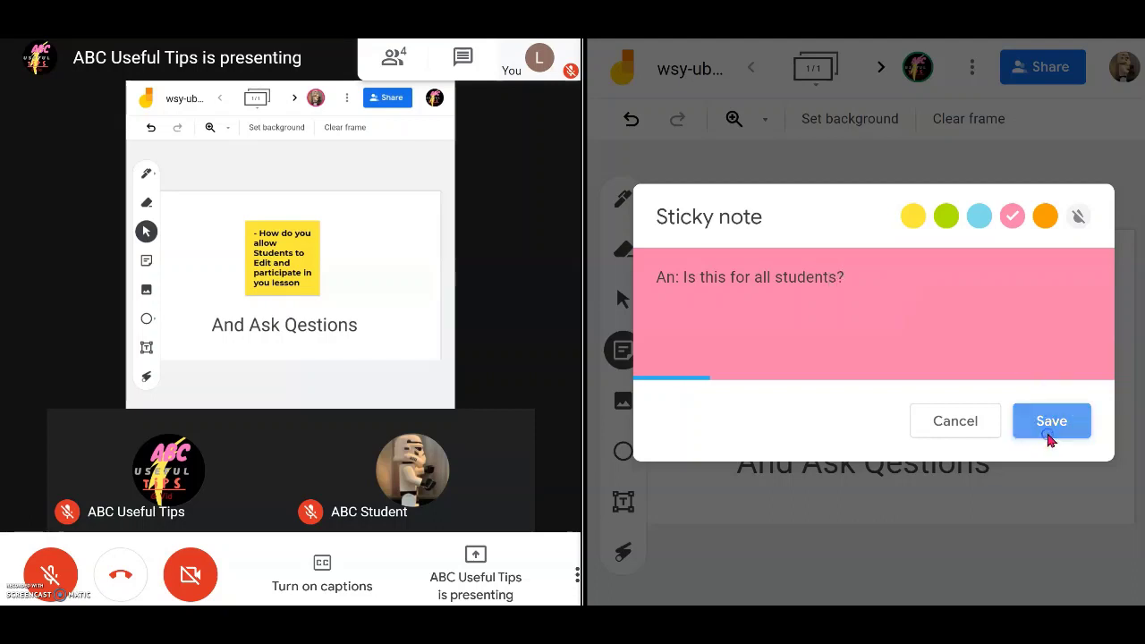
left_click(954, 422)
left_click_drag(786, 261, 725, 293)
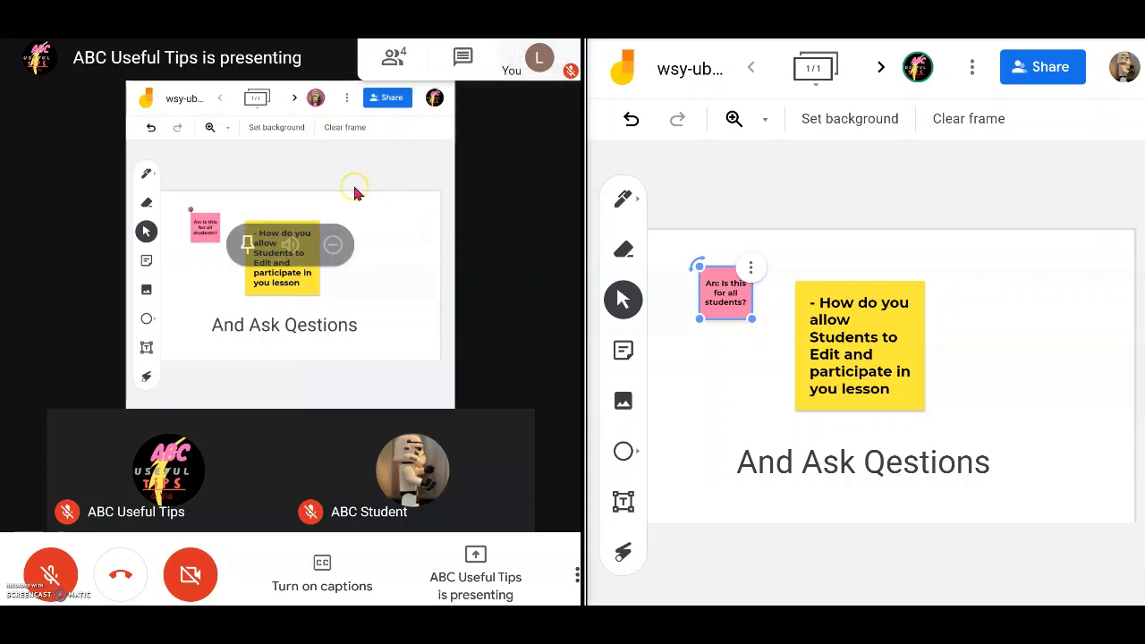
key("Escape")
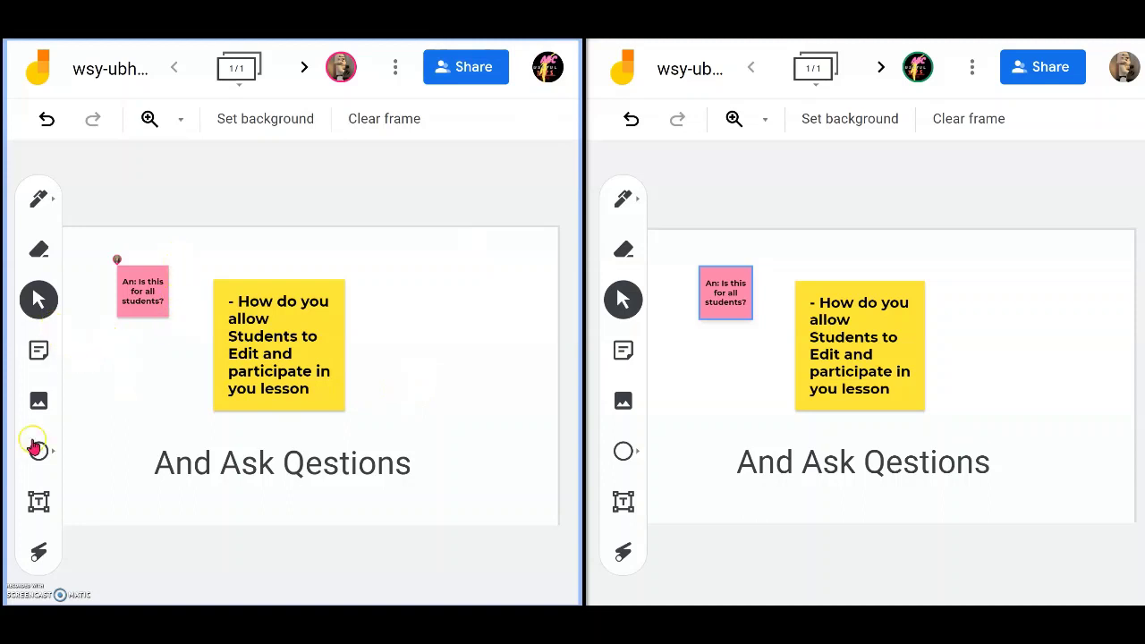
Step: On the teacher's board, add a text box reading "Reply: Yes" just below the pink sticky note
left_click(38, 503)
left_click(128, 328)
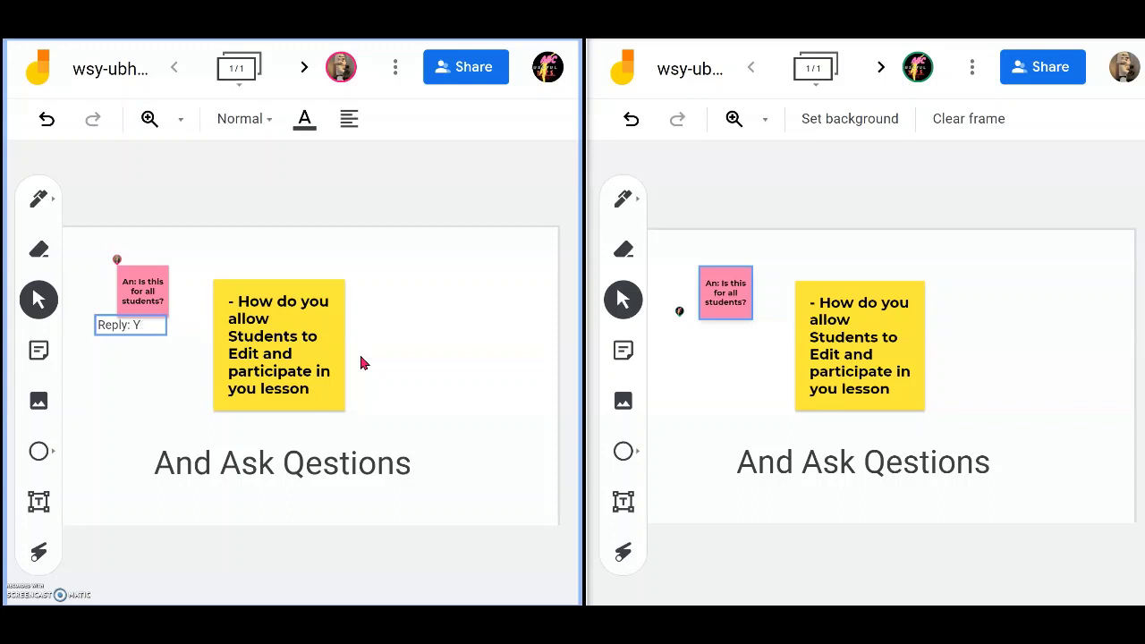
left_click(157, 334)
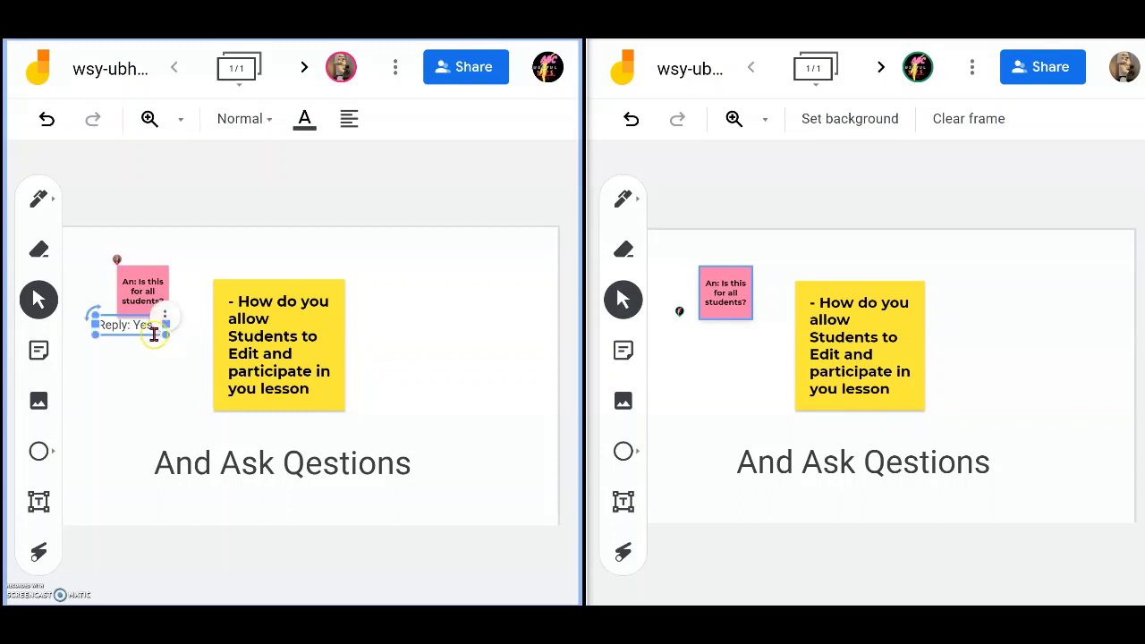
left_click(111, 320)
left_click(123, 338)
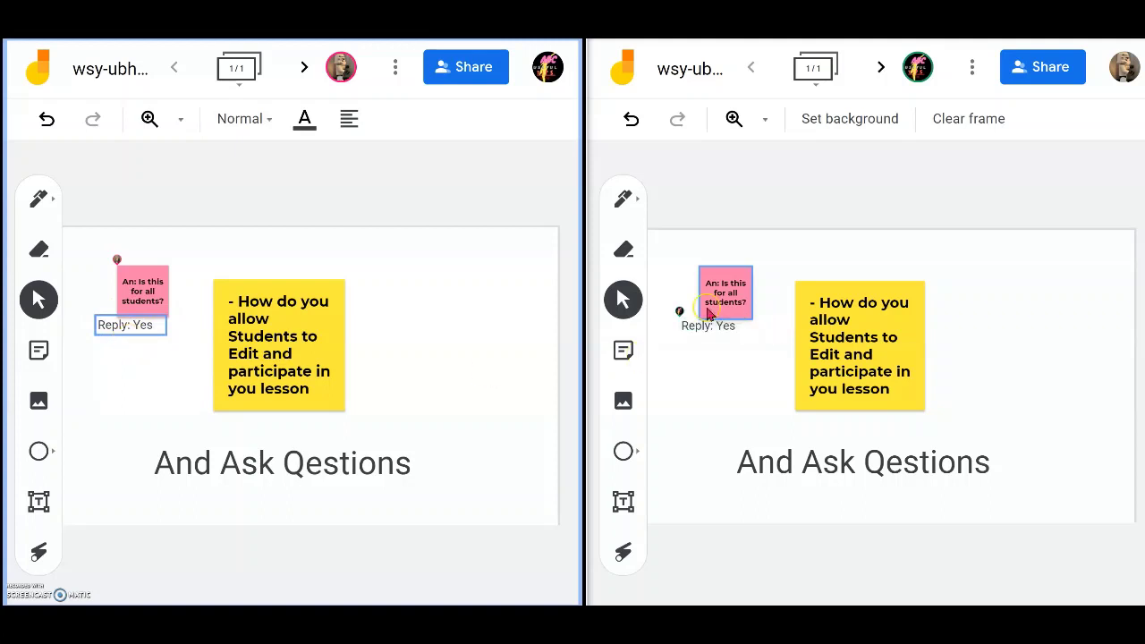
Step: Check the reply on the student's board, and switch to the Google Meet chat to open the shared Jam link
left_click(711, 312)
left_click(727, 421)
key("alt+Tab")
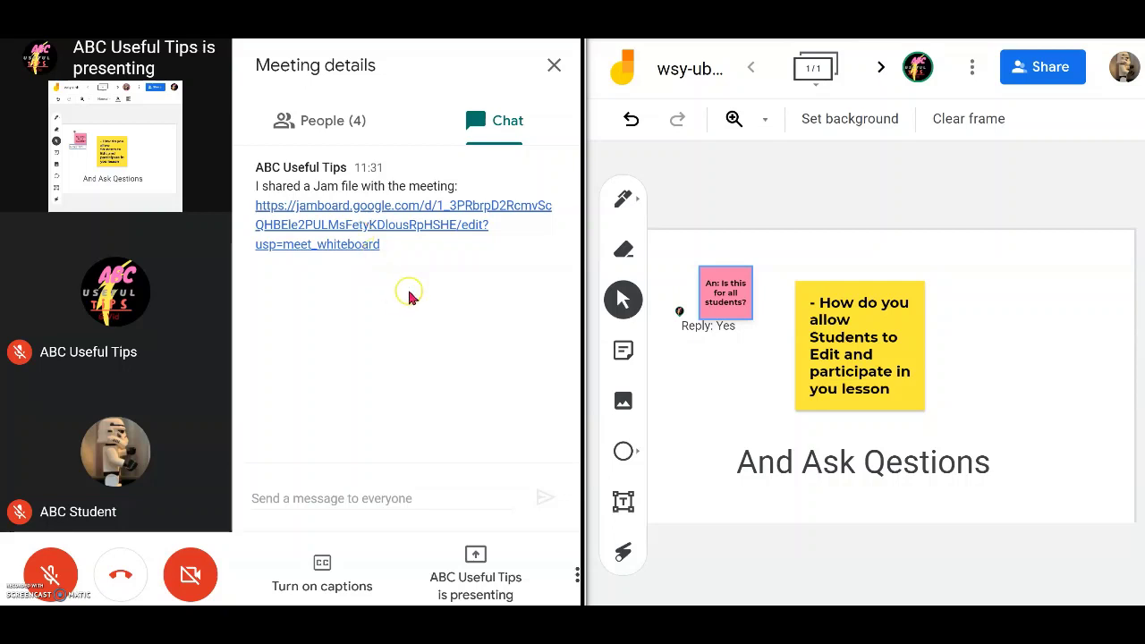
left_click(351, 234)
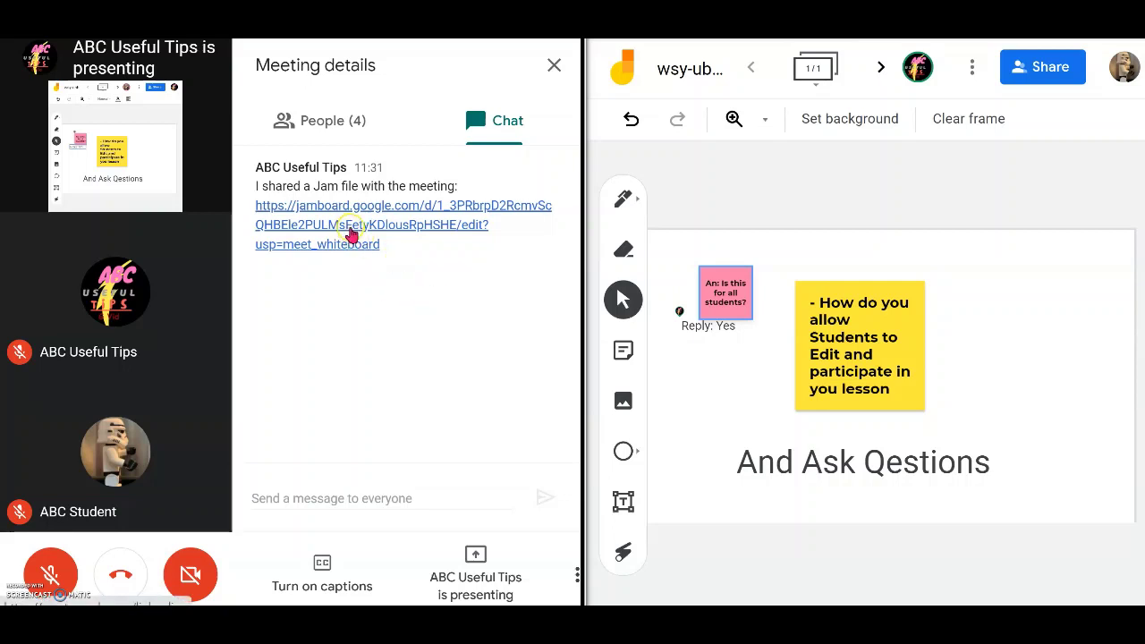
left_click(351, 233)
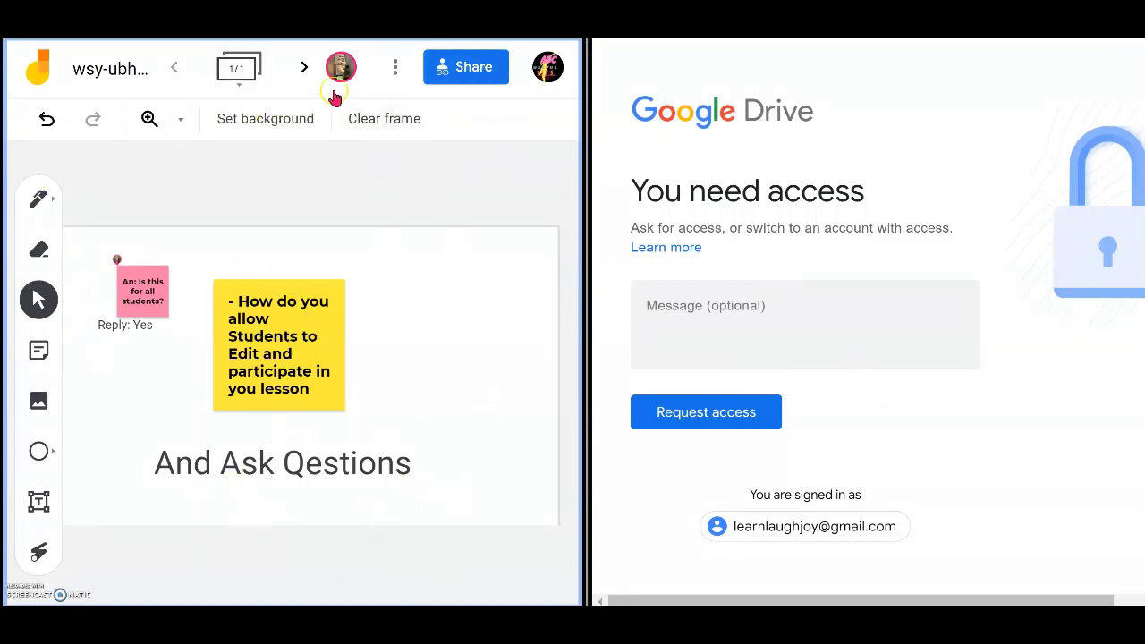
Step: Set the Jam's link sharing so that anyone with the link is an Editor
left_click(477, 73)
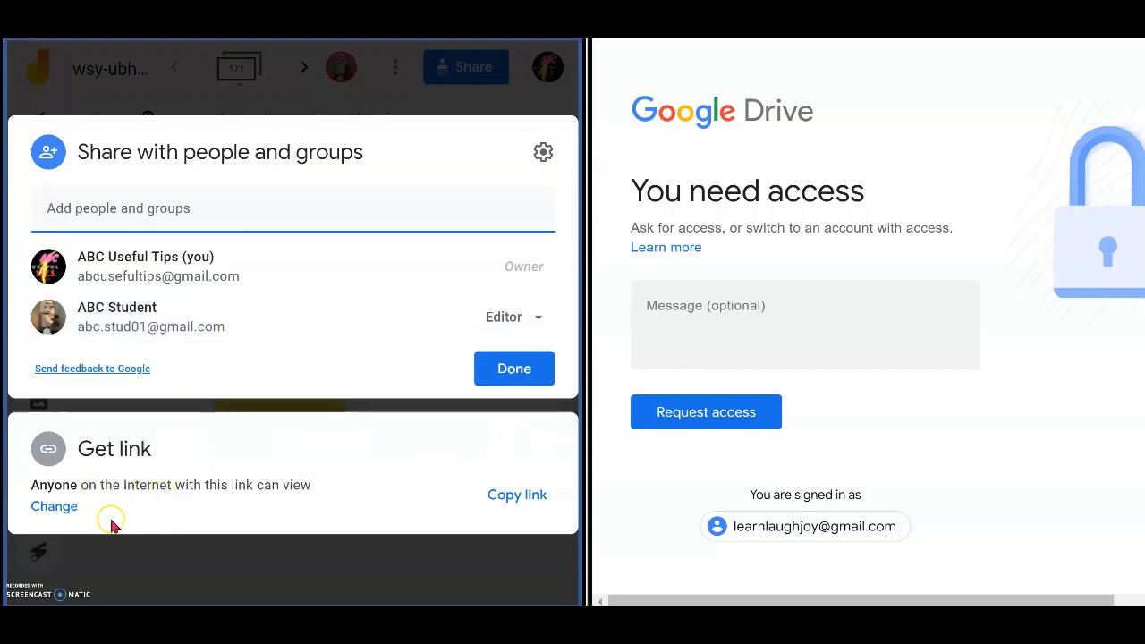
left_click(56, 506)
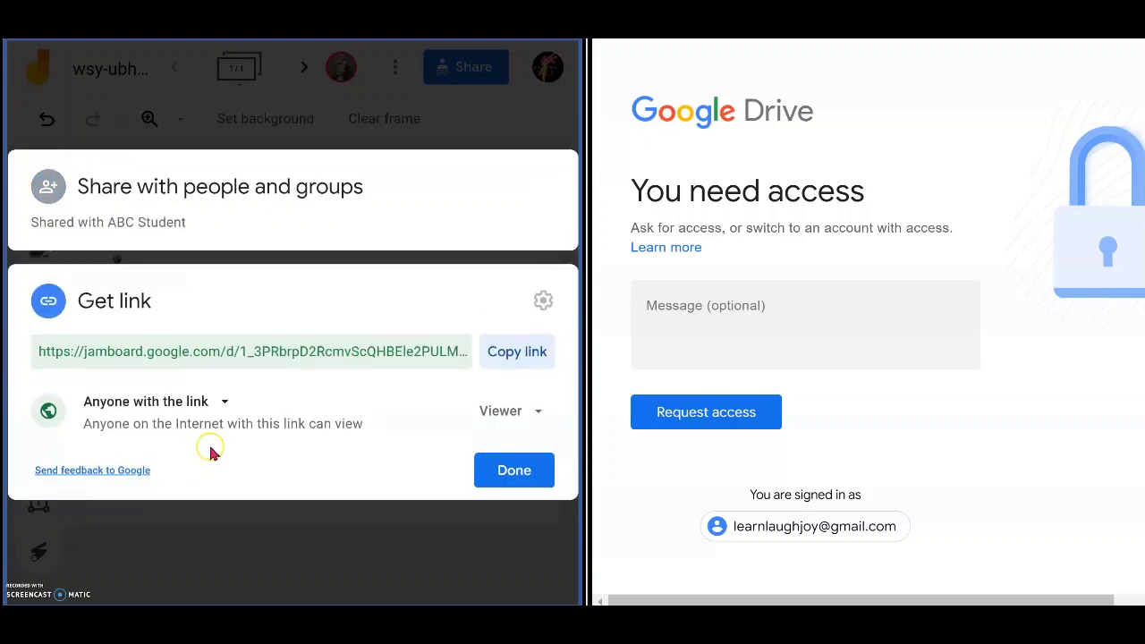
left_click(540, 413)
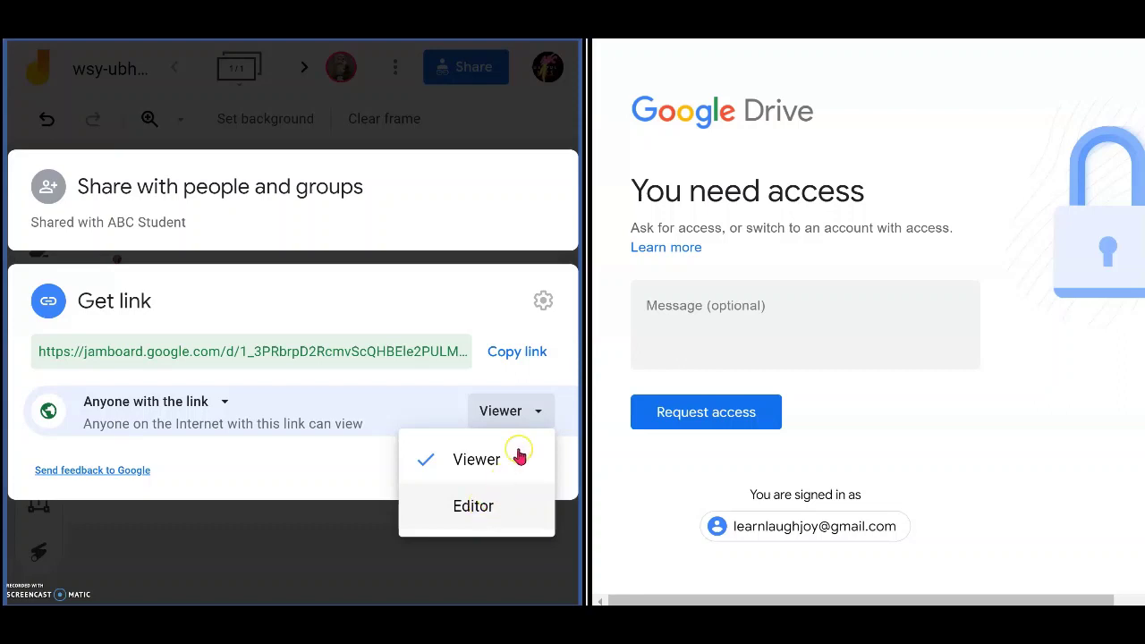
left_click(474, 506)
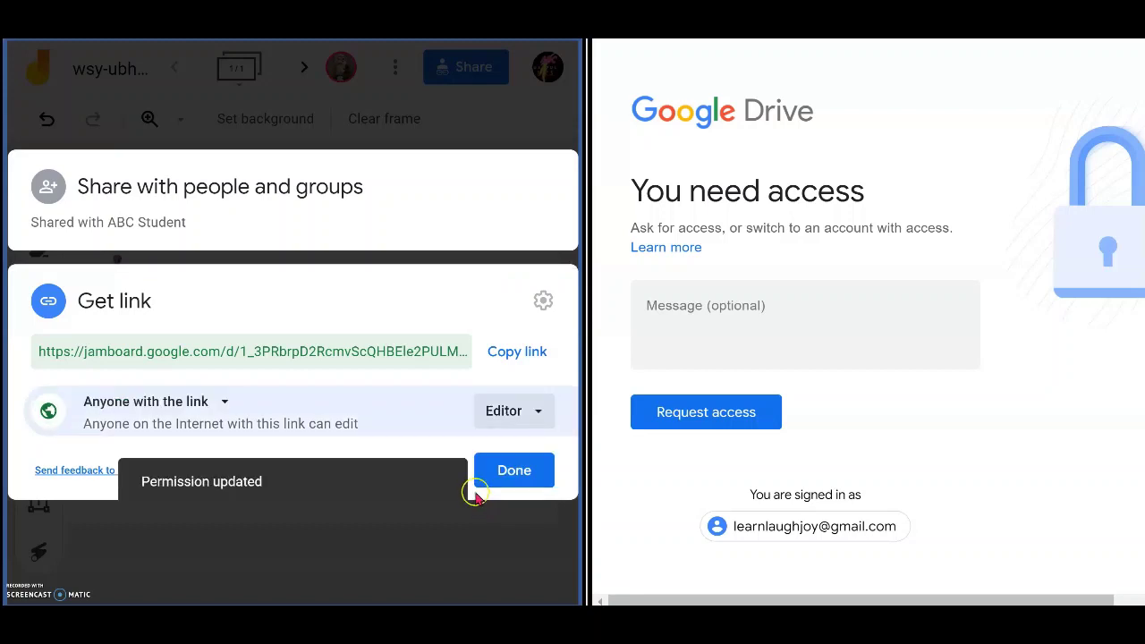
left_click(517, 474)
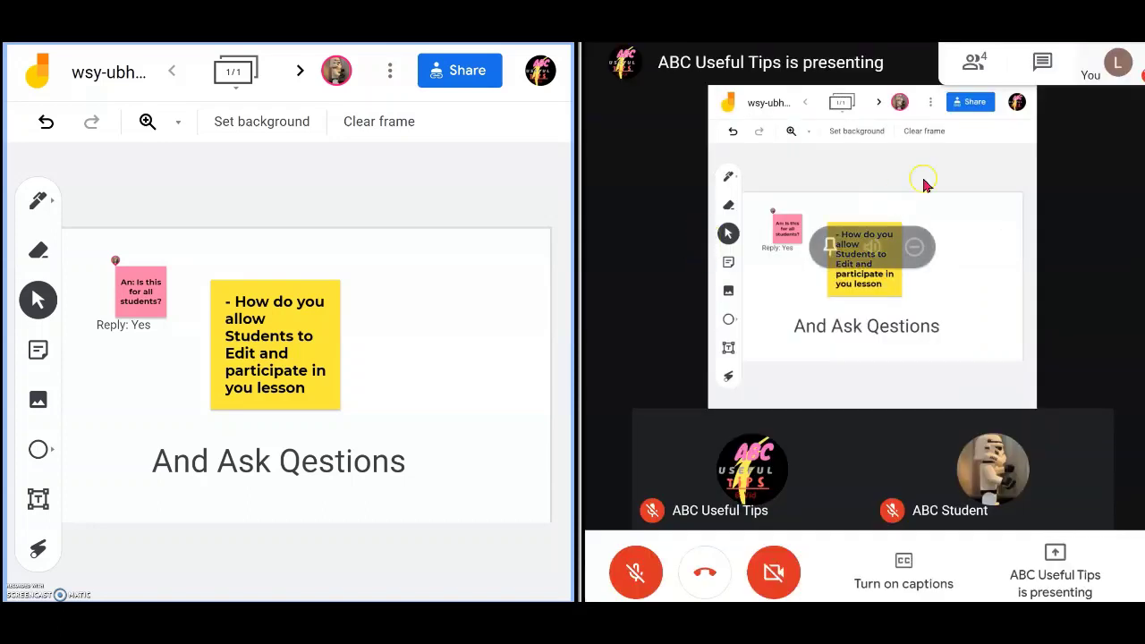
Step: Open the shared Jam from the participant's Google Meet chat and move the yellow sticky note slightly to the right on the board
left_click(1043, 68)
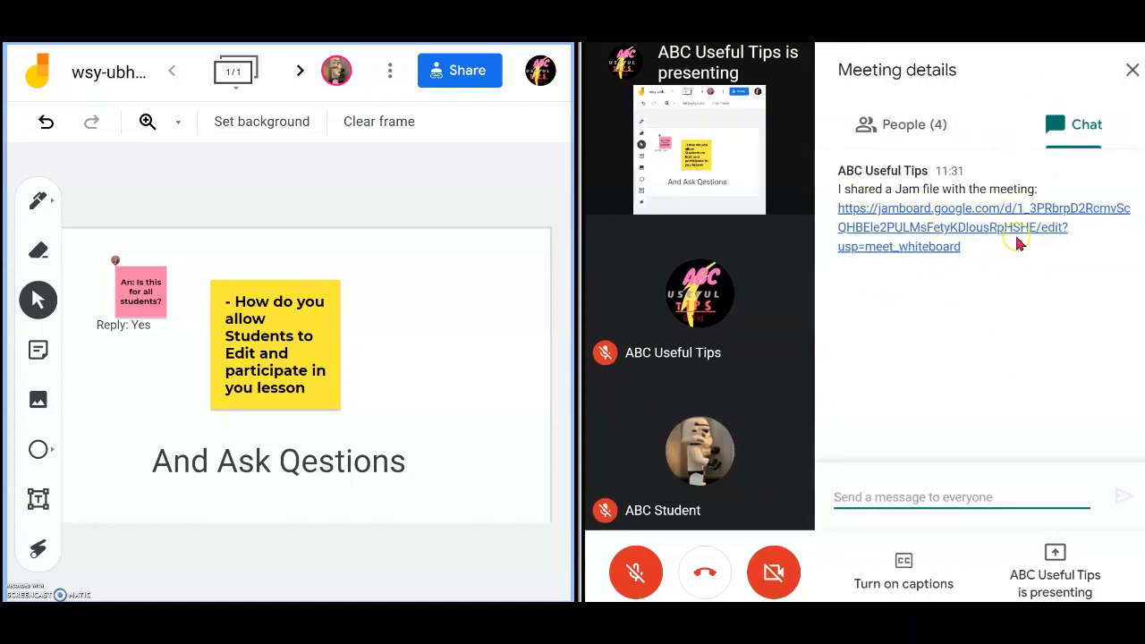
left_click(948, 231)
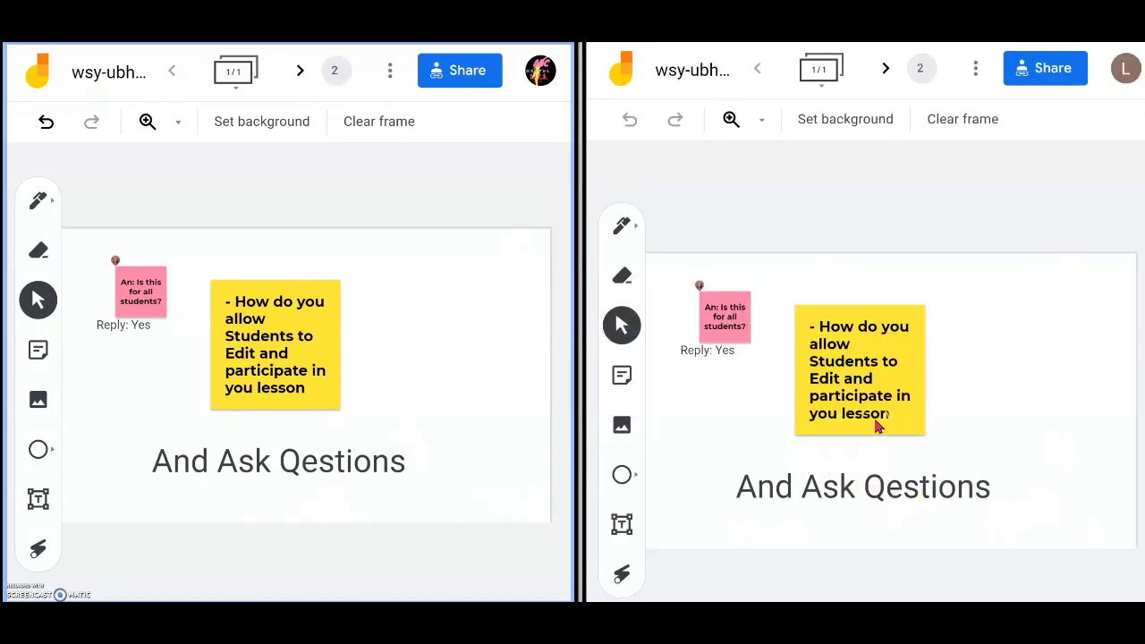
left_click(869, 391)
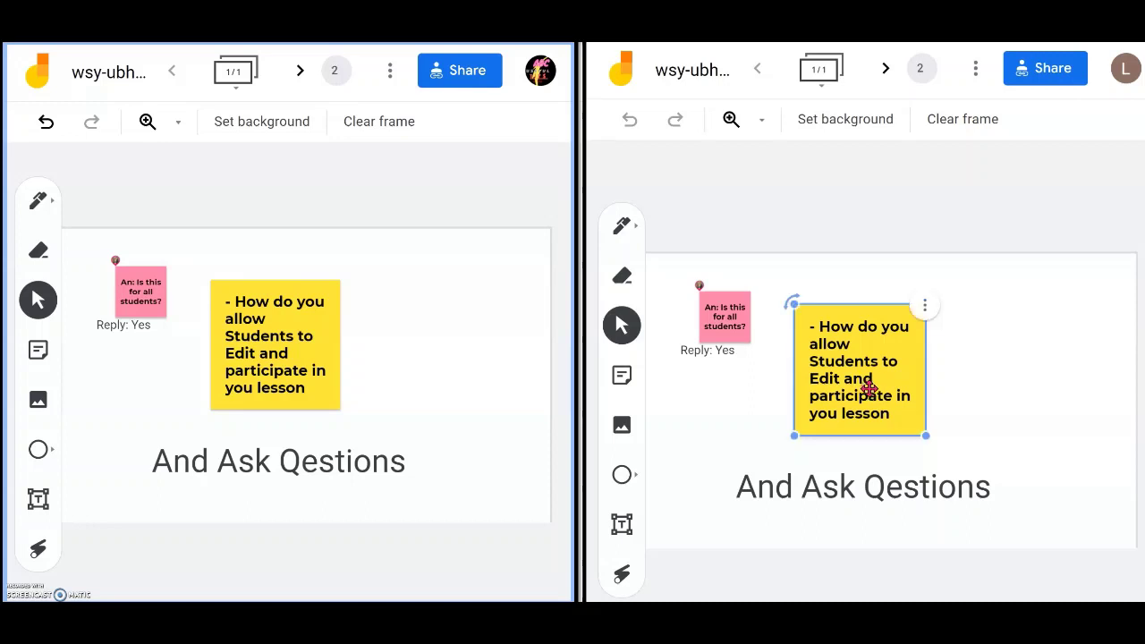
left_click_drag(868, 391, 919, 393)
left_click(1094, 417)
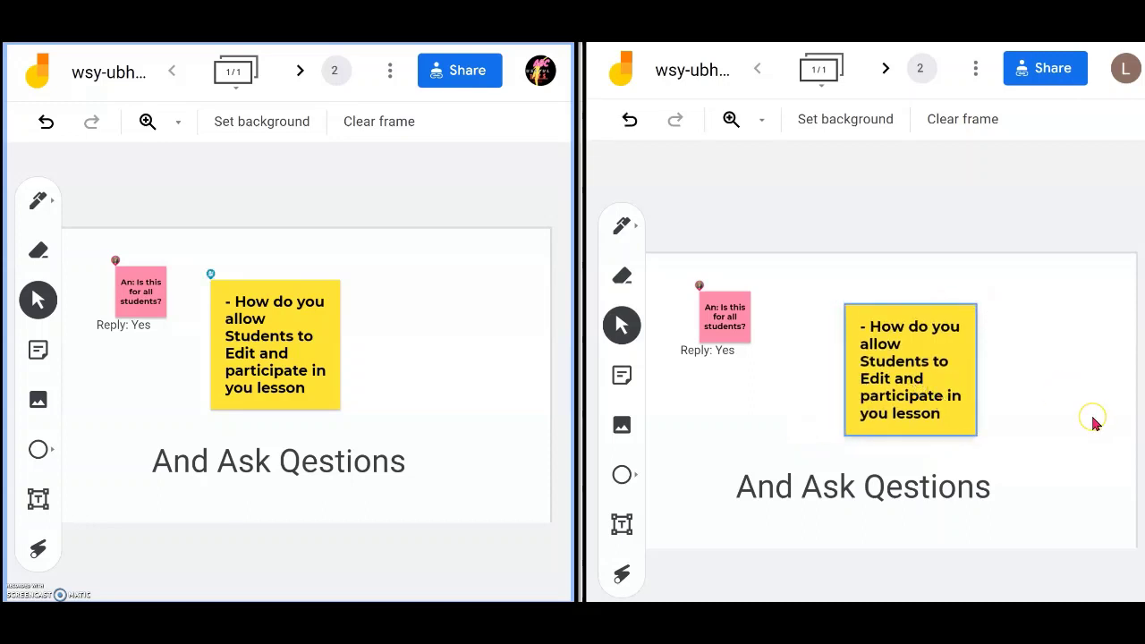